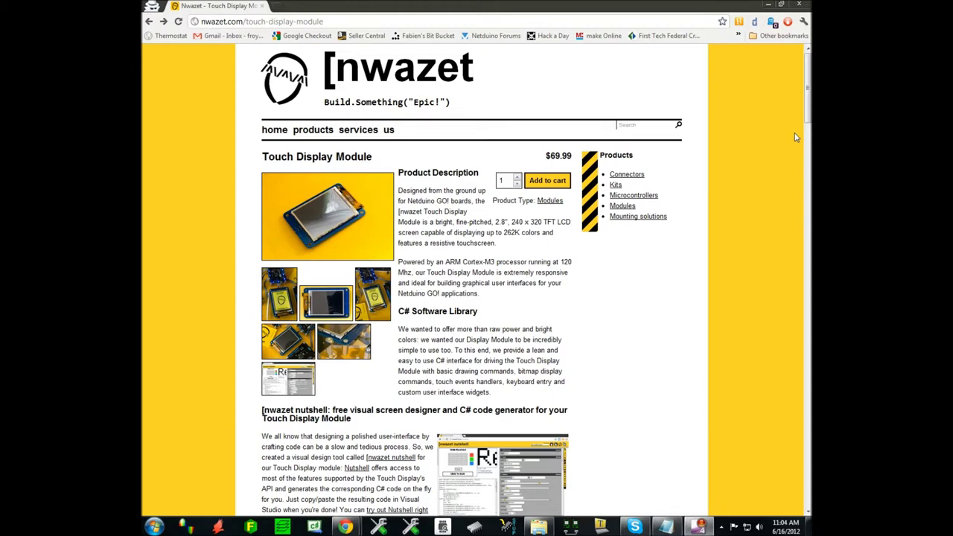
Review the nutshell section of the Touch Display Module page and open the nwazet nutshell designer
drag(806, 128, 807, 154)
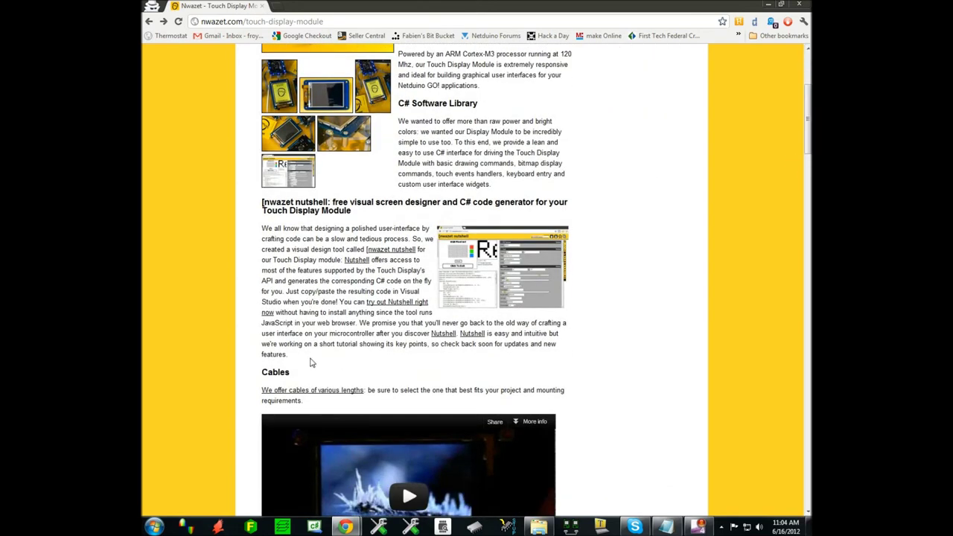
drag(286, 354, 252, 203)
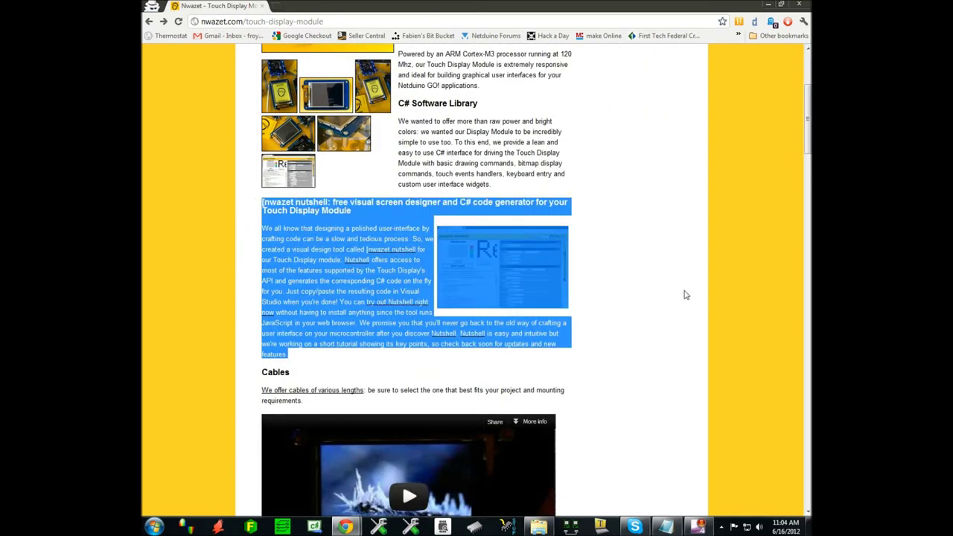
click(581, 355)
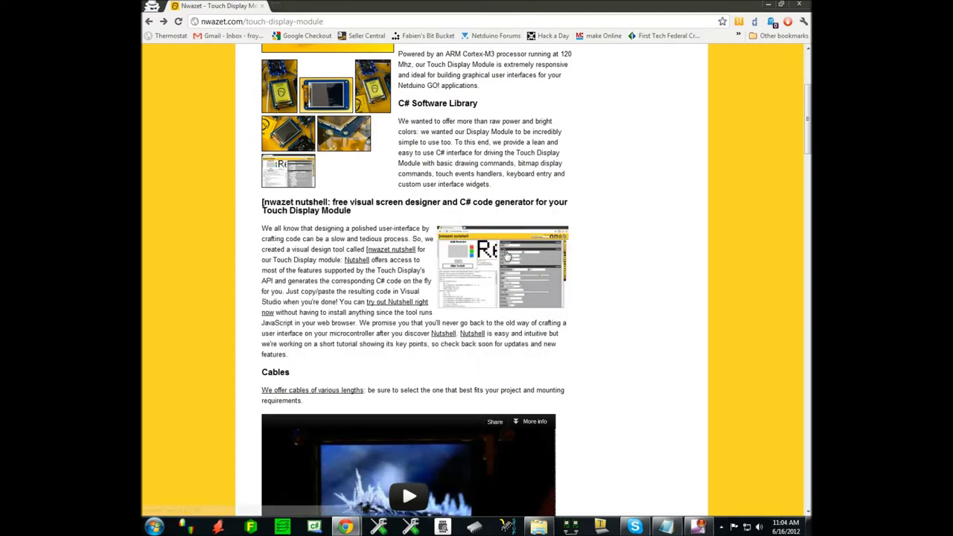
click(501, 277)
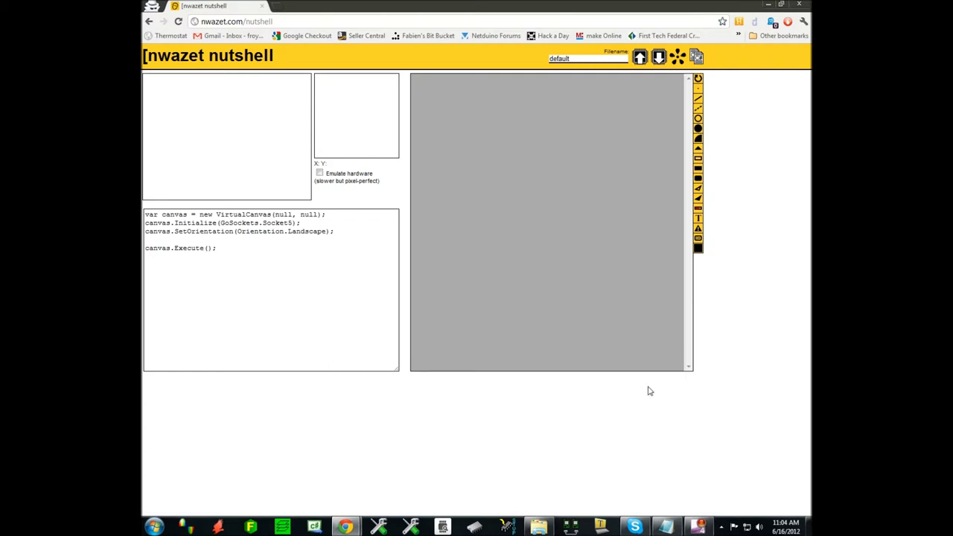
drag(280, 21, 200, 21)
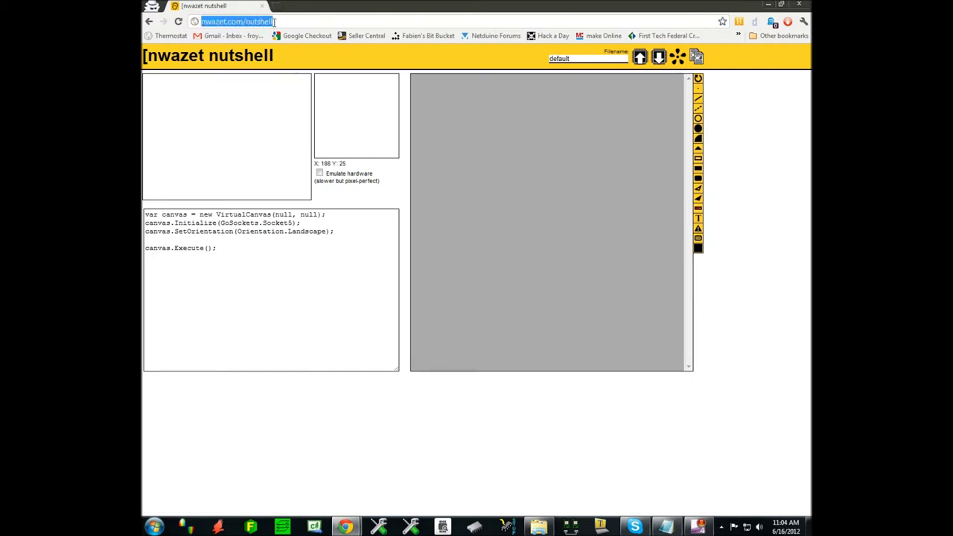
key(End)
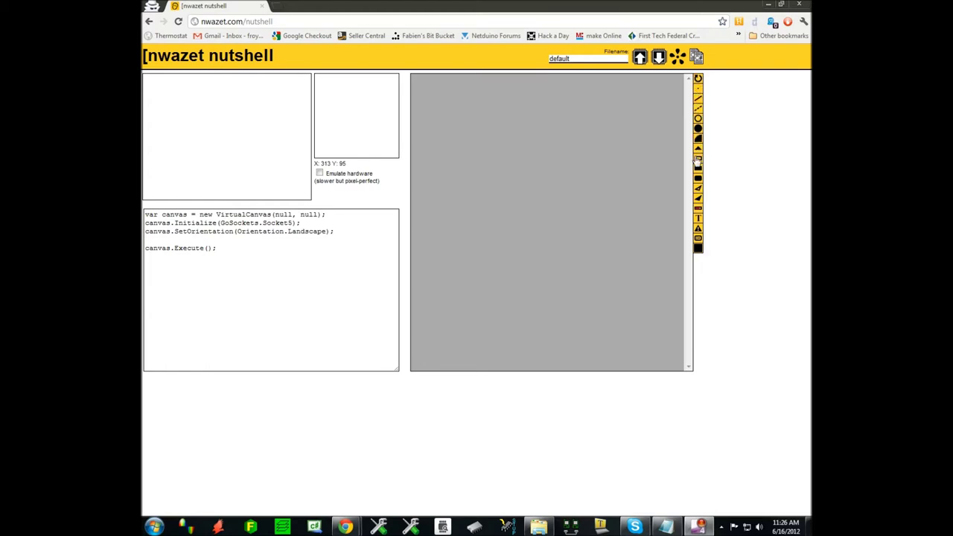
Add a Fill Screen element and set its colour to yellow, #f2d33a
click(698, 250)
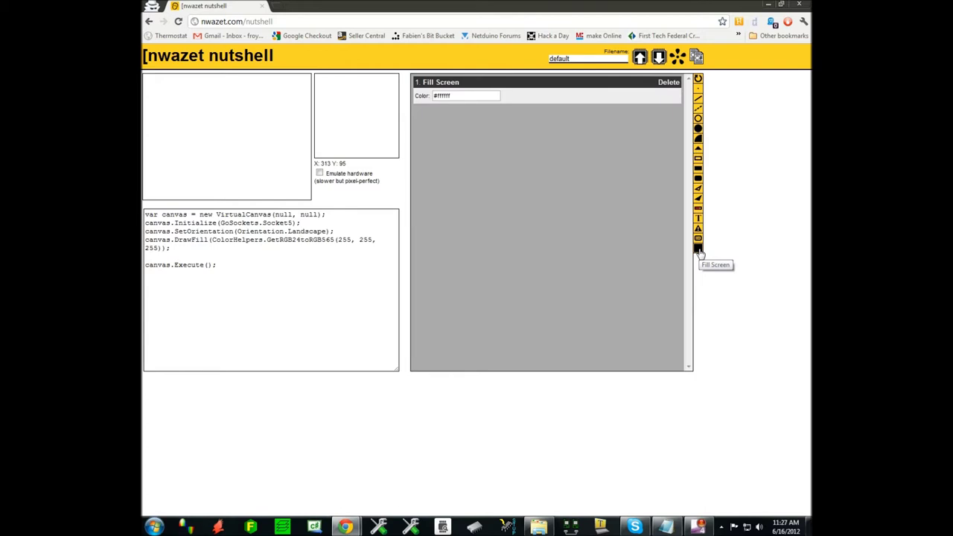
click(485, 96)
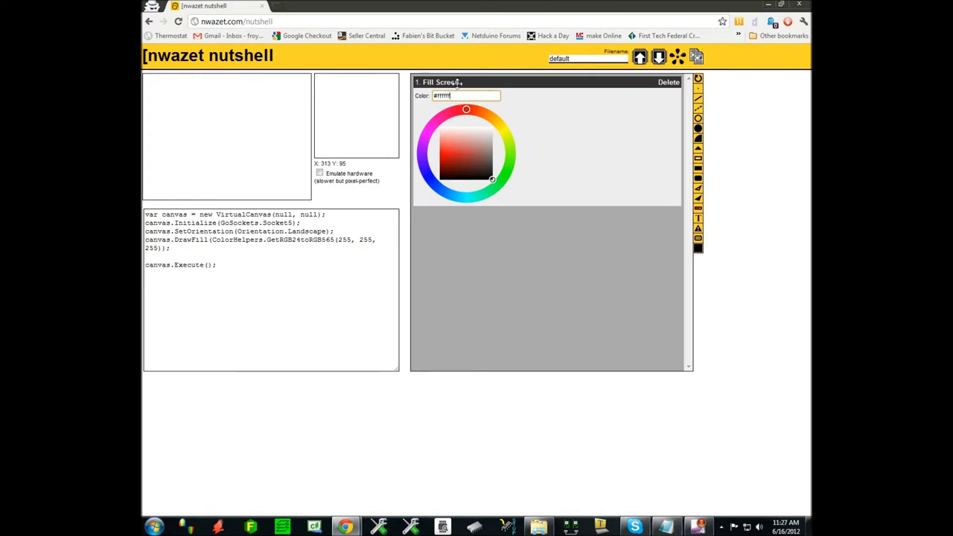
drag(481, 169, 446, 141)
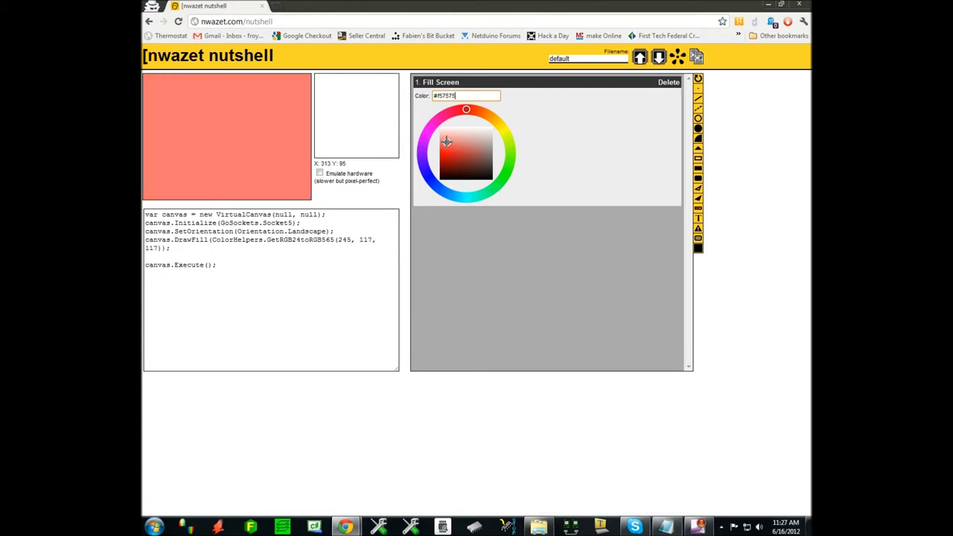
drag(470, 110, 467, 198)
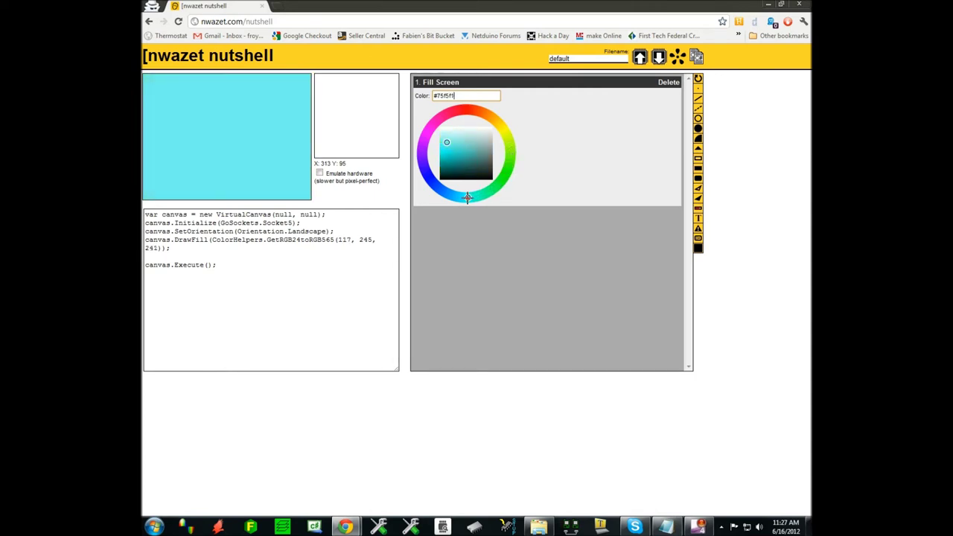
drag(446, 143, 446, 148)
drag(449, 195, 451, 195)
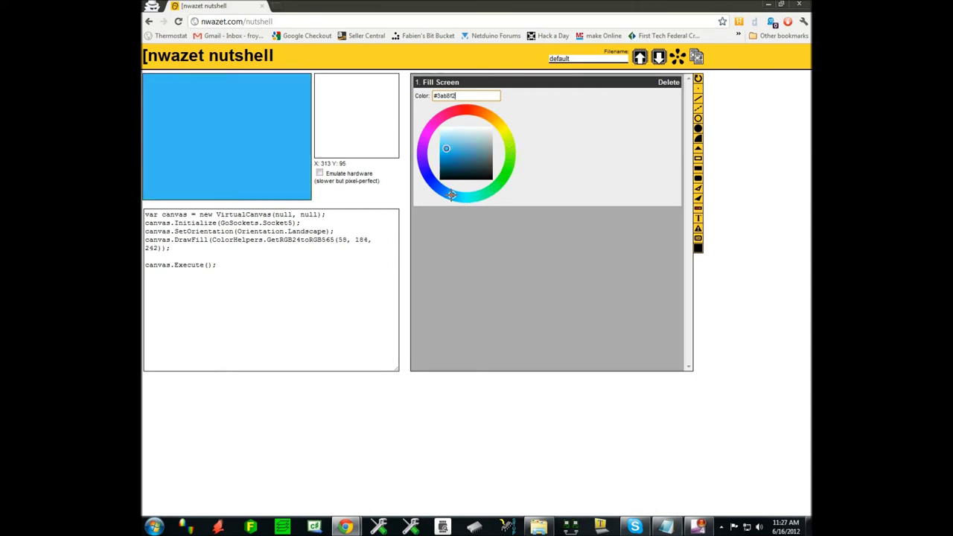
click(500, 124)
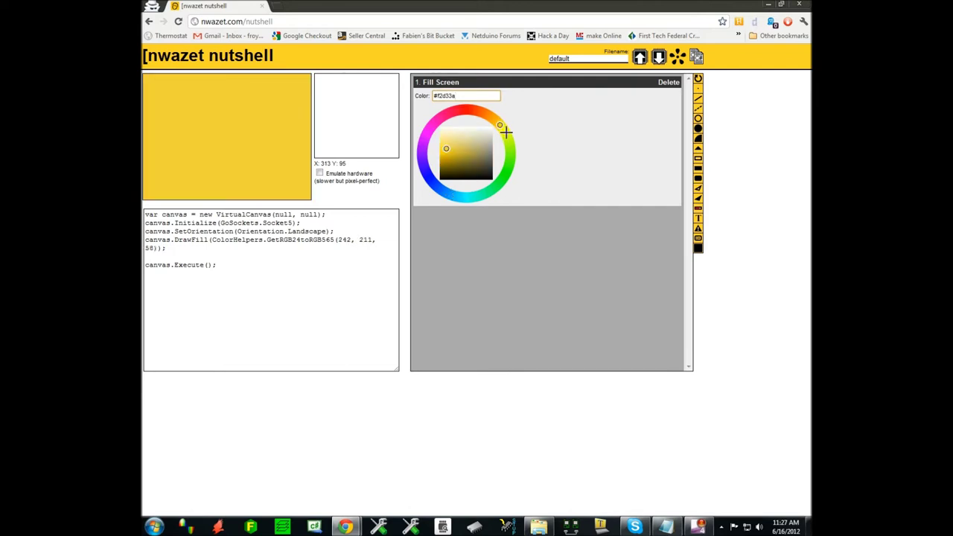
Add a Text element and set its colour to dark green, #076902
click(698, 218)
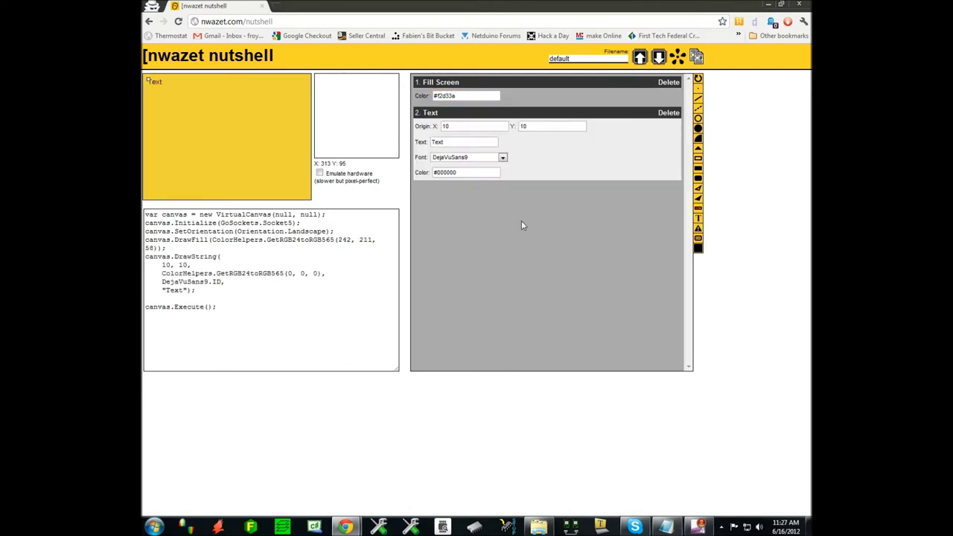
click(469, 172)
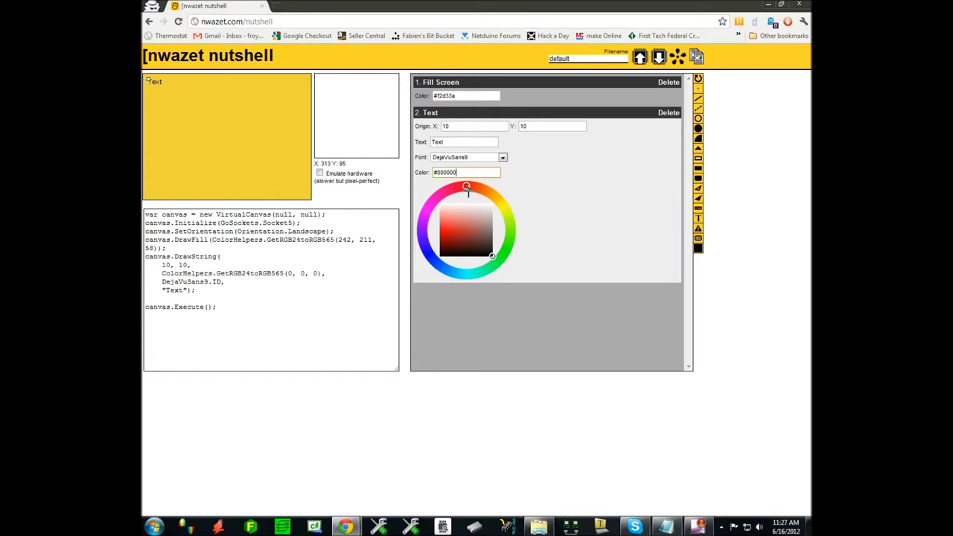
click(465, 255)
mouse_move(469, 186)
mouse_down()
mouse_move(508, 216)
mouse_move(507, 250)
mouse_move(487, 213)
mouse_move(494, 219)
mouse_move(450, 229)
mouse_move(441, 245)
mouse_up()
click(485, 253)
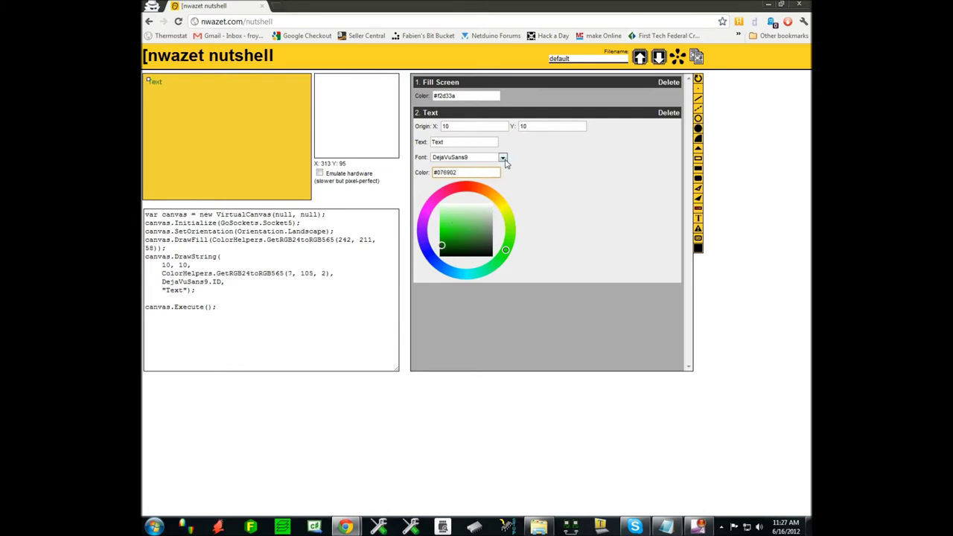
Set the text element's font to VerdanaBold14 and its content to "RGB Pixel Art"
click(503, 159)
click(481, 219)
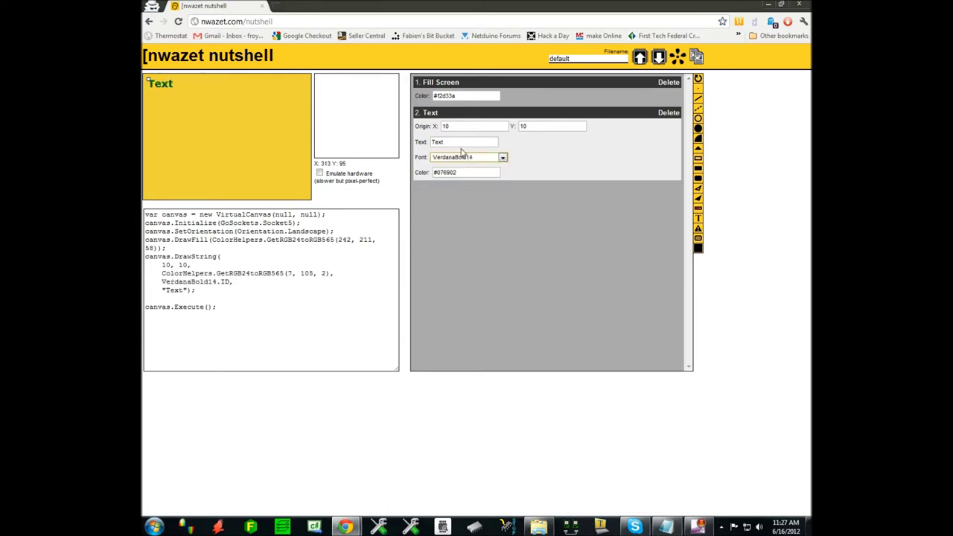
drag(446, 142, 429, 142)
text(RG)
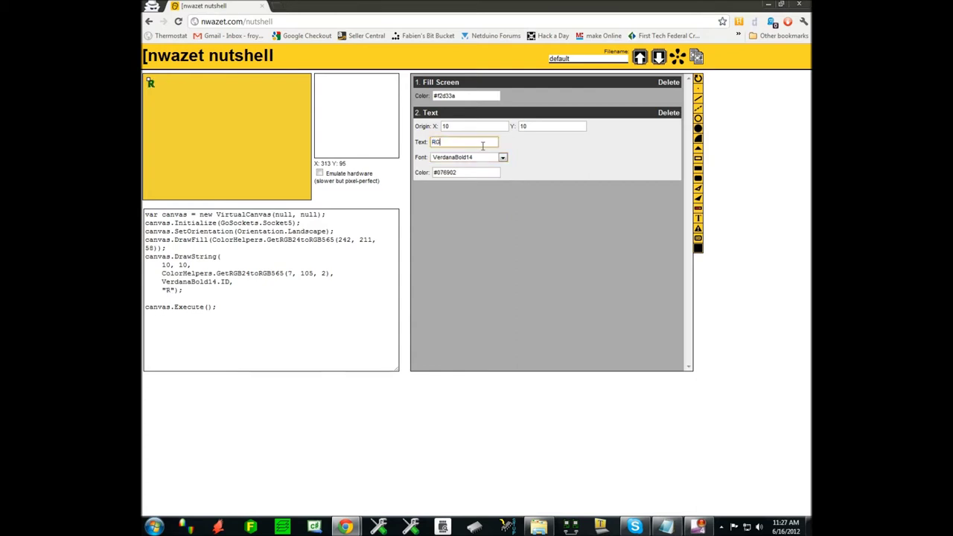
text(B Pixel Art)
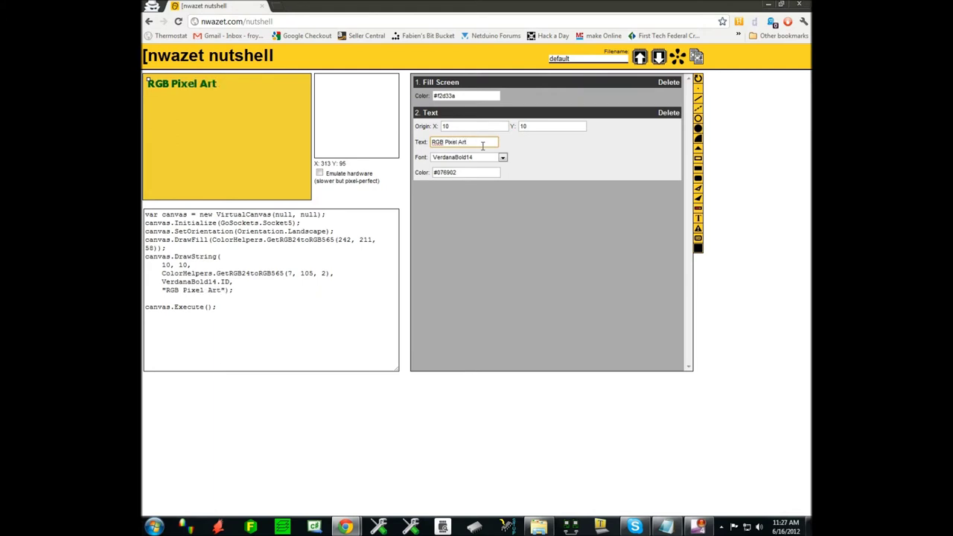
Move the "RGB Pixel Art" text to the top centre of the canvas, at about X 94, Y 8, and enable hardware emulation
drag(165, 84, 192, 81)
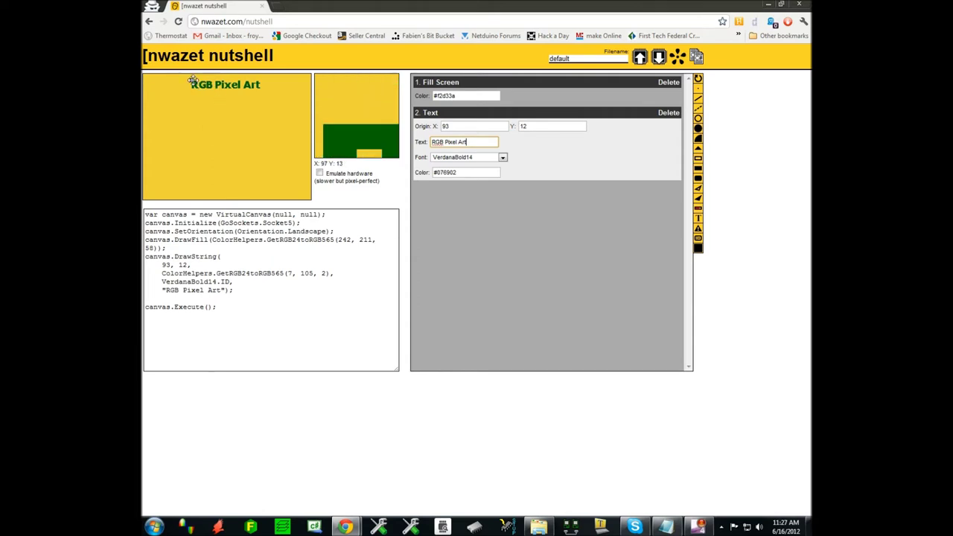
mouse_move(191, 81)
mouse_down()
mouse_move(172, 90)
mouse_move(179, 120)
mouse_move(227, 102)
mouse_move(179, 83)
mouse_move(194, 78)
mouse_up()
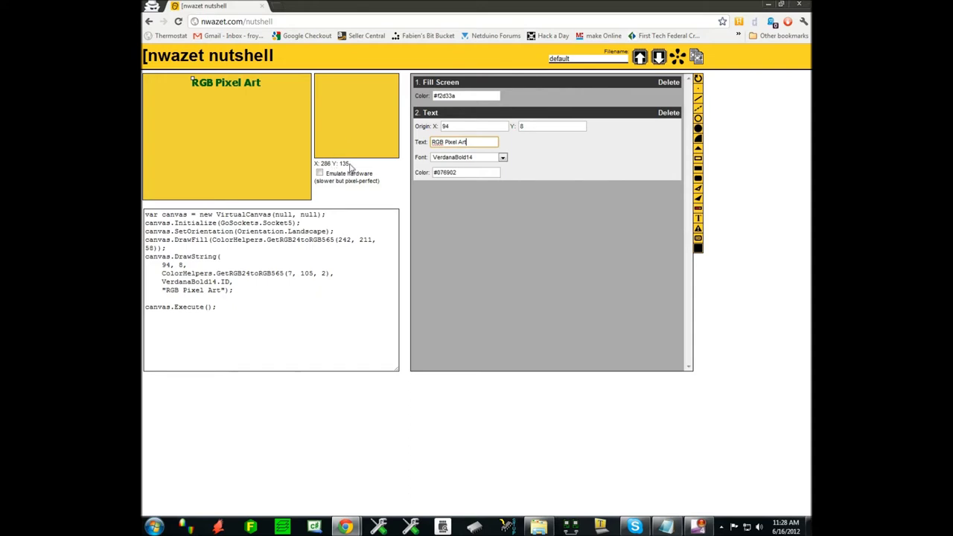
click(262, 90)
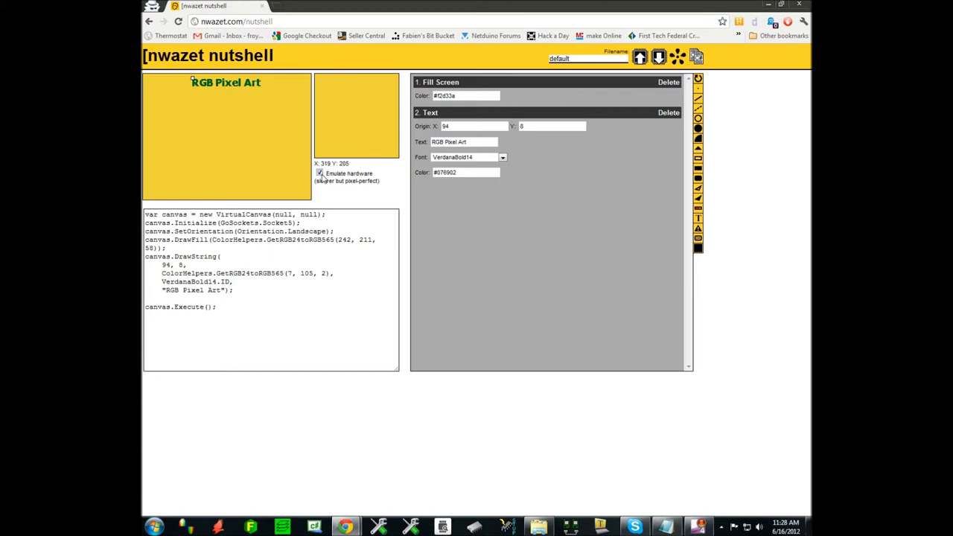
Add a circle centred at about X 158, Y 89, and compare its rendering with hardware emulation off and back on
click(698, 119)
drag(163, 96, 229, 123)
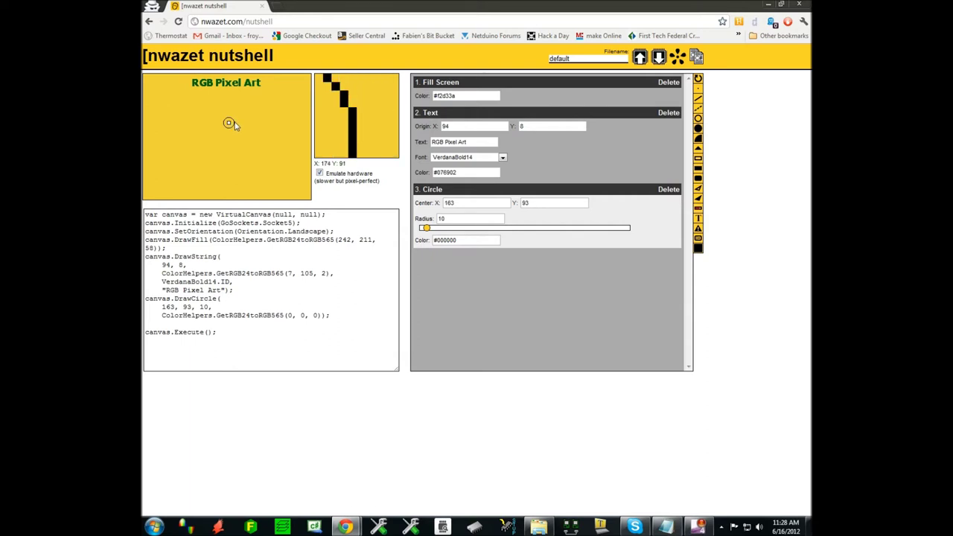
click(319, 173)
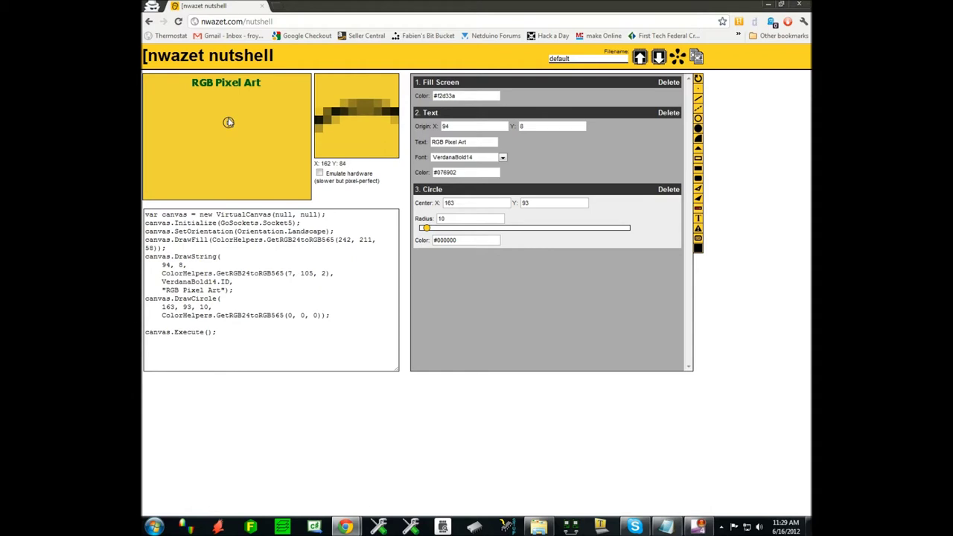
drag(228, 122, 226, 121)
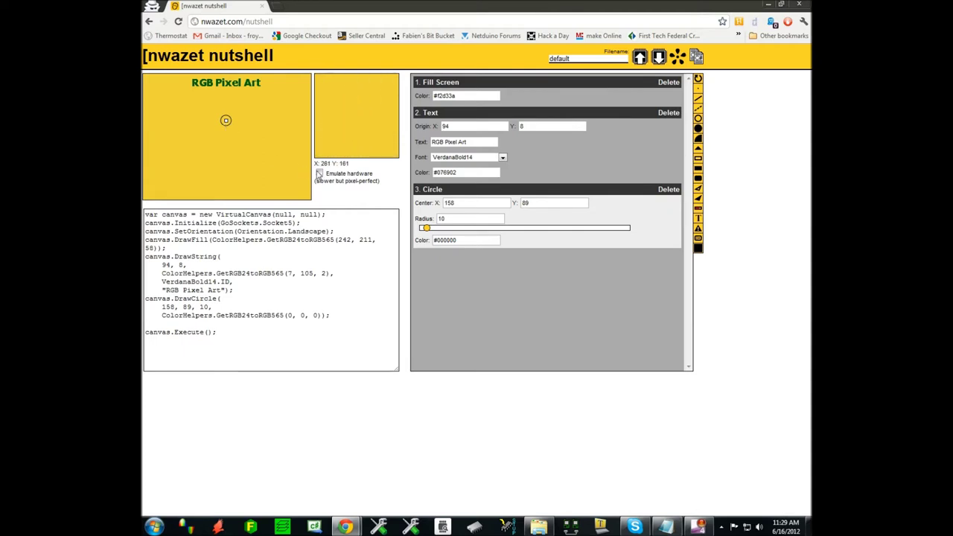
click(319, 174)
Examine the generated DrawString and DrawCircle code, including the circle's radius argument
drag(330, 315, 144, 256)
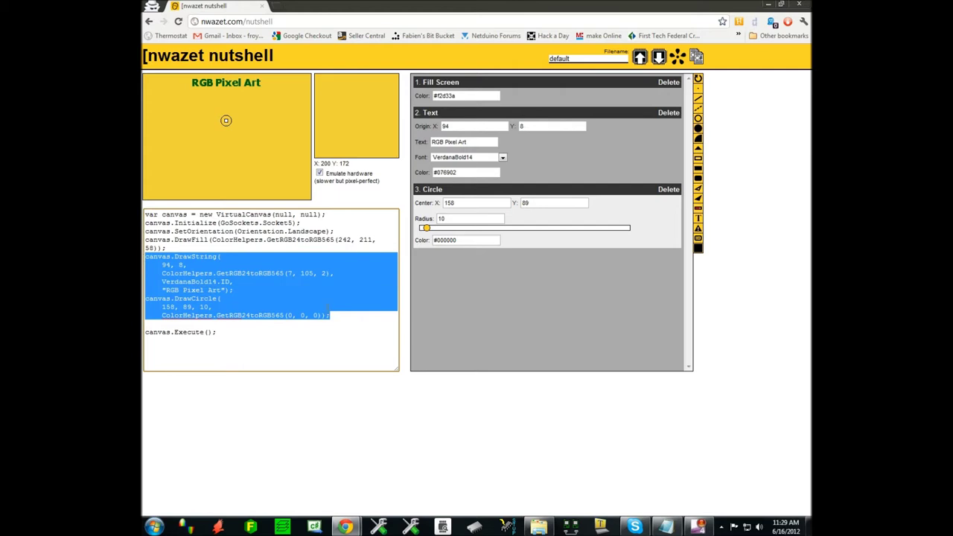
click(212, 307)
drag(197, 306, 214, 307)
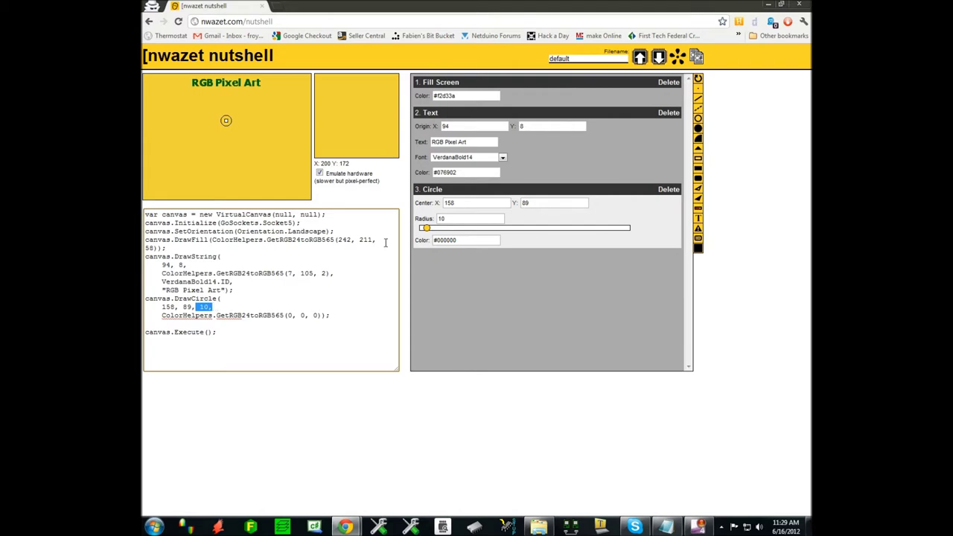
Enlarge the circle to a radius of 56 and move its centre to about X 157, Y 113
click(445, 218)
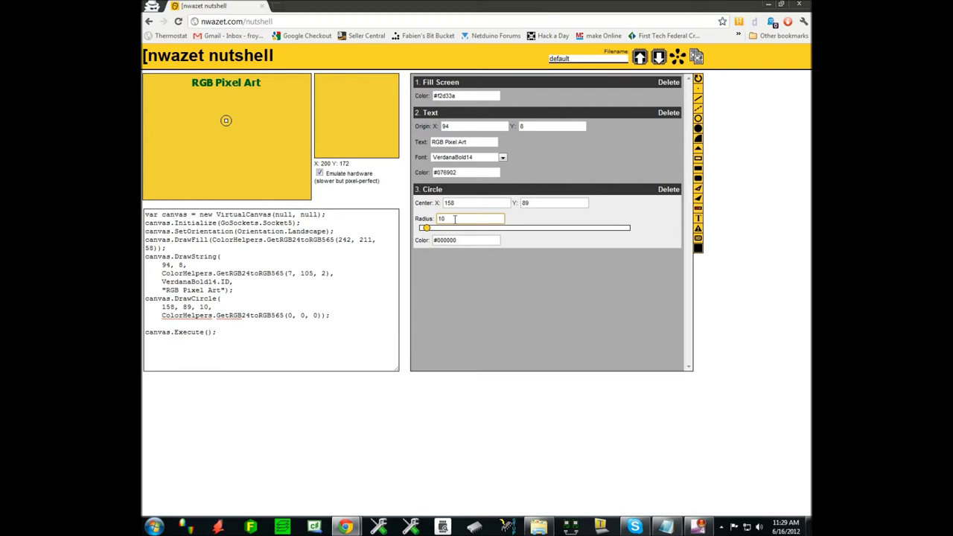
key(BackSpace)
text(5)
click(438, 229)
mouse_move(449, 233)
mouse_down()
mouse_move(484, 233)
mouse_move(459, 233)
mouse_up()
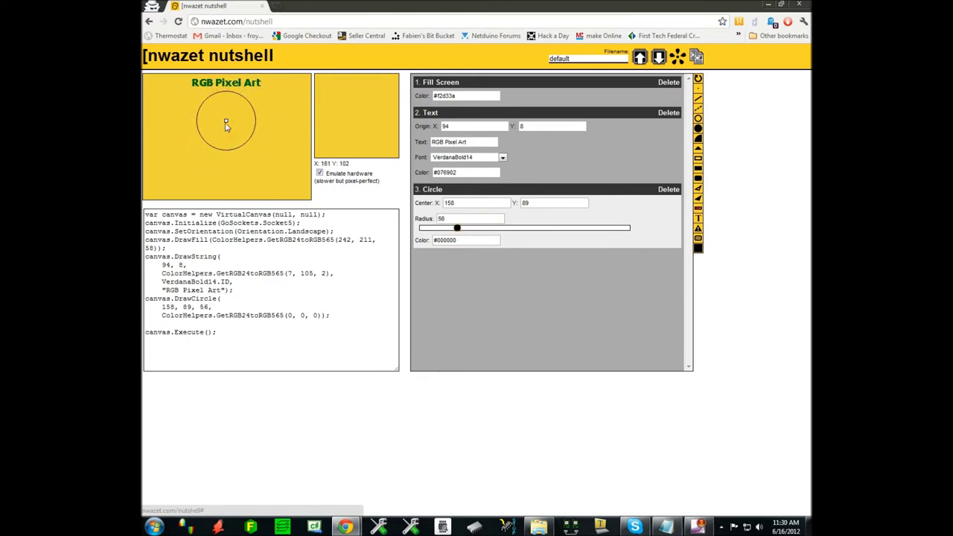
drag(224, 124, 223, 137)
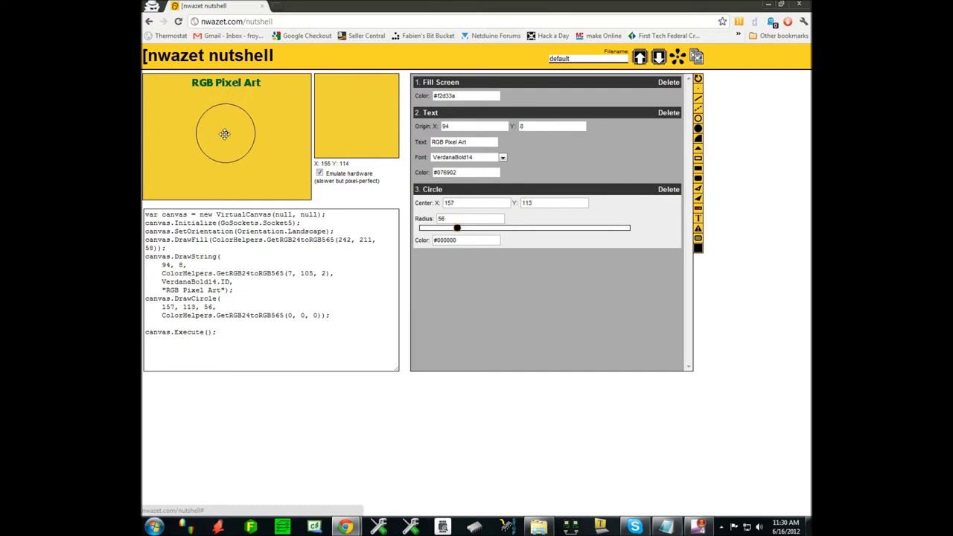
Disable hardware emulation and set the circle's colour to light grey, #d0d6c7
click(320, 173)
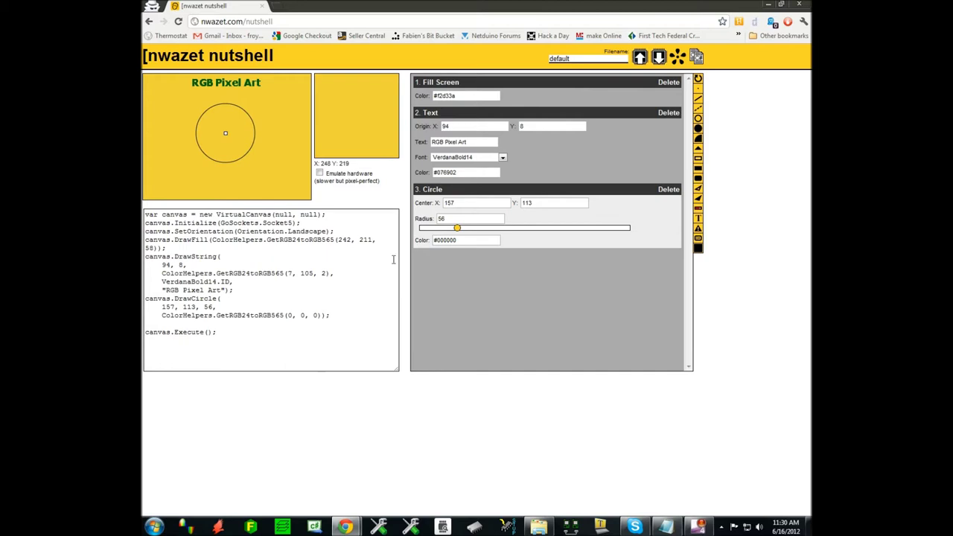
click(473, 240)
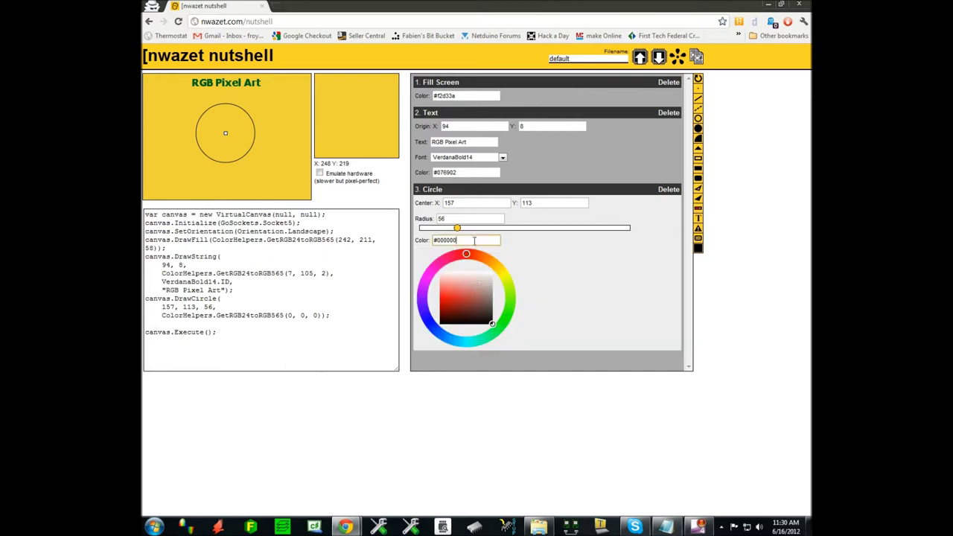
mouse_move(473, 318)
mouse_down()
mouse_move(474, 268)
mouse_move(485, 281)
mouse_up()
mouse_move(420, 294)
mouse_down()
mouse_move(427, 322)
mouse_move(476, 350)
mouse_move(506, 304)
mouse_move(515, 266)
mouse_up()
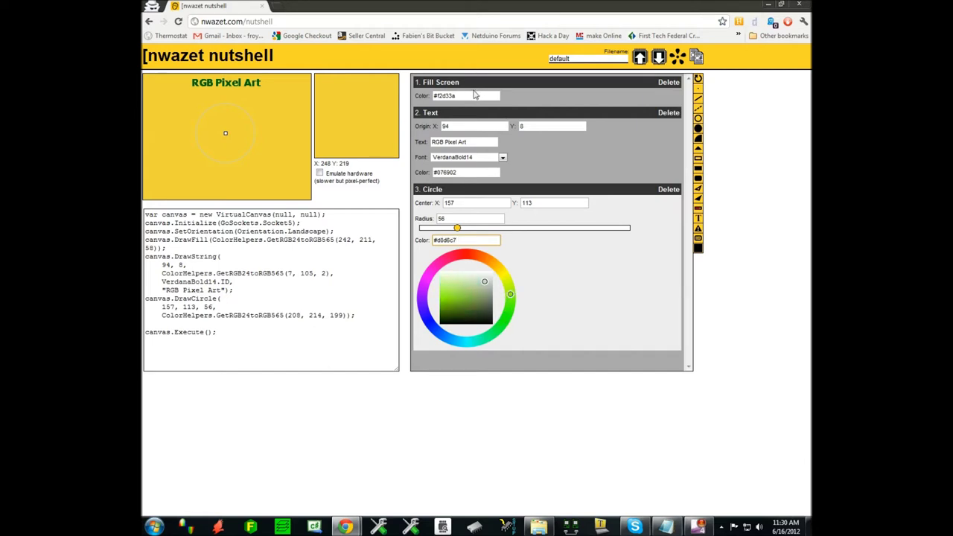
Set the Fill Screen background colour to off-white, #fdfbf2
click(475, 93)
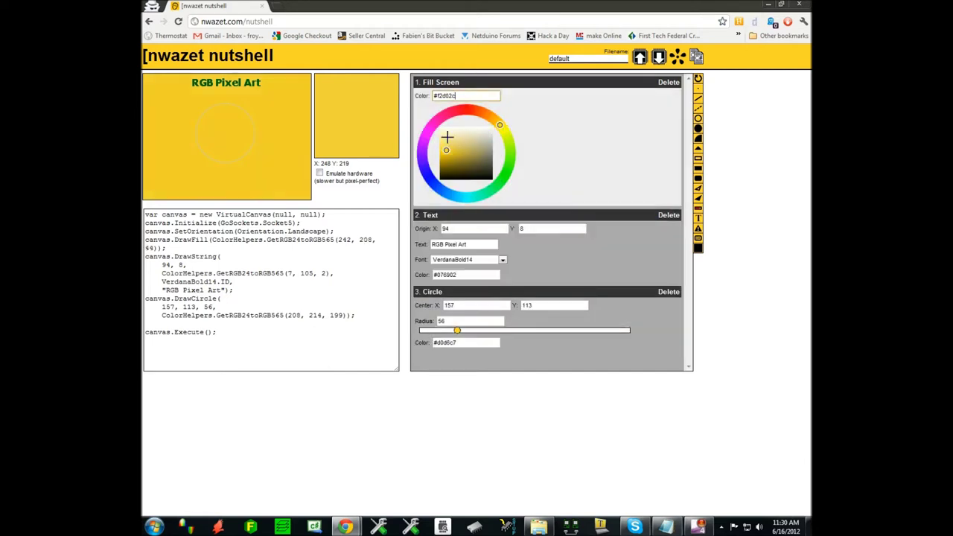
click(448, 128)
click(454, 129)
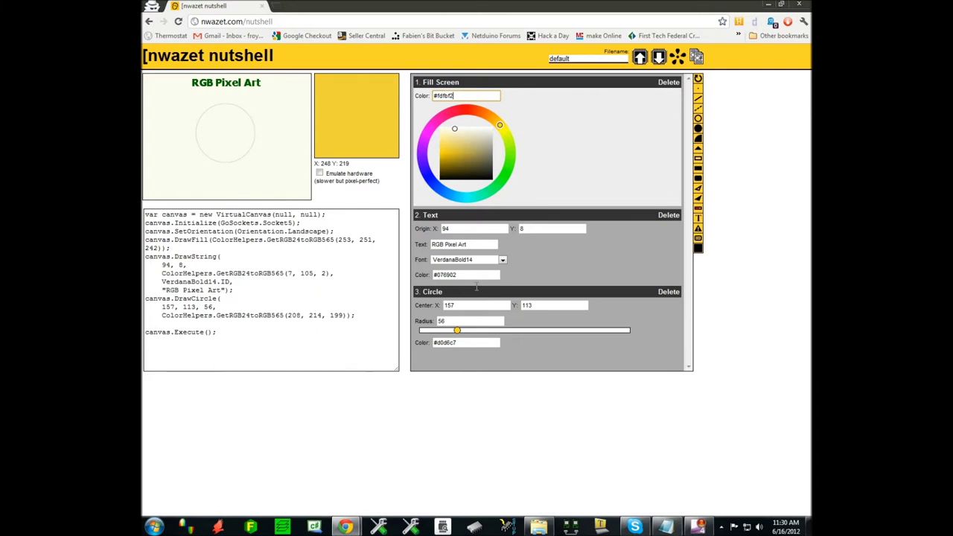
Change the circle's outline colour to crimson, #bf1d57
click(486, 345)
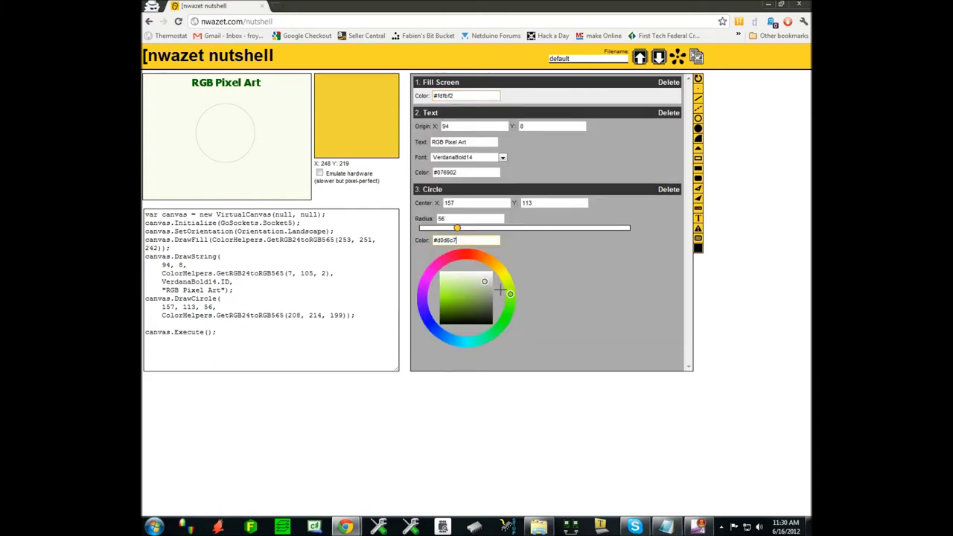
mouse_move(511, 293)
mouse_down()
mouse_move(465, 256)
mouse_move(449, 257)
mouse_up()
mouse_move(482, 287)
mouse_down()
mouse_move(459, 287)
mouse_move(453, 301)
mouse_up()
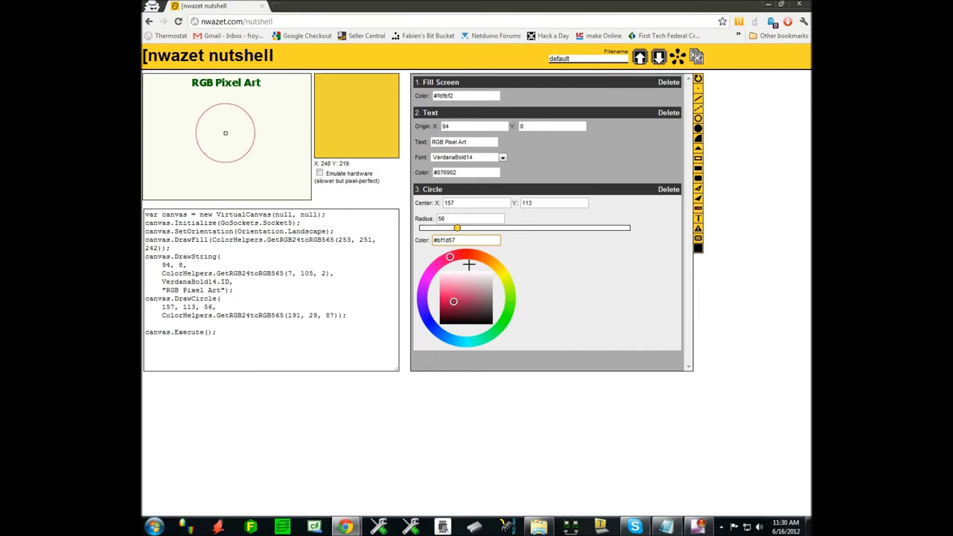
Delete the circle from the design and confirm the removal
click(668, 190)
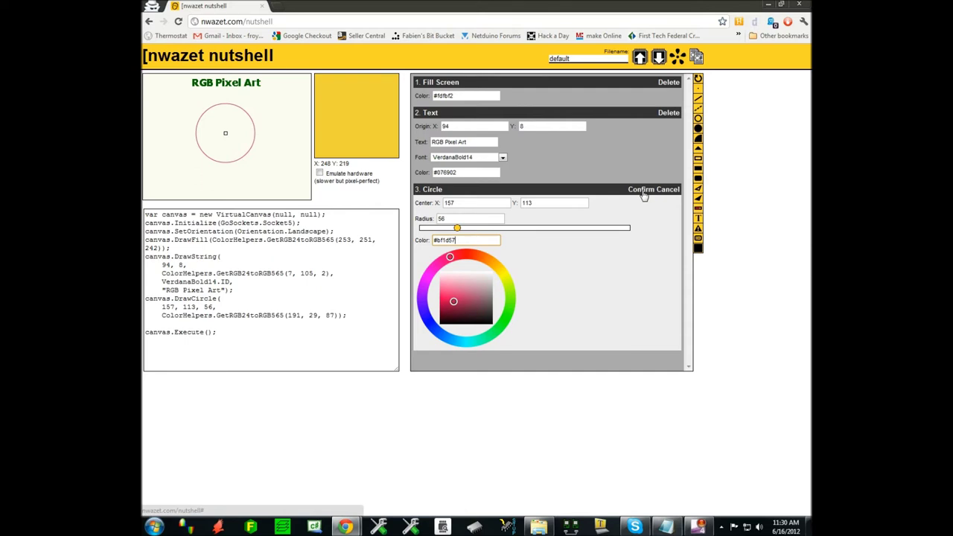
click(642, 190)
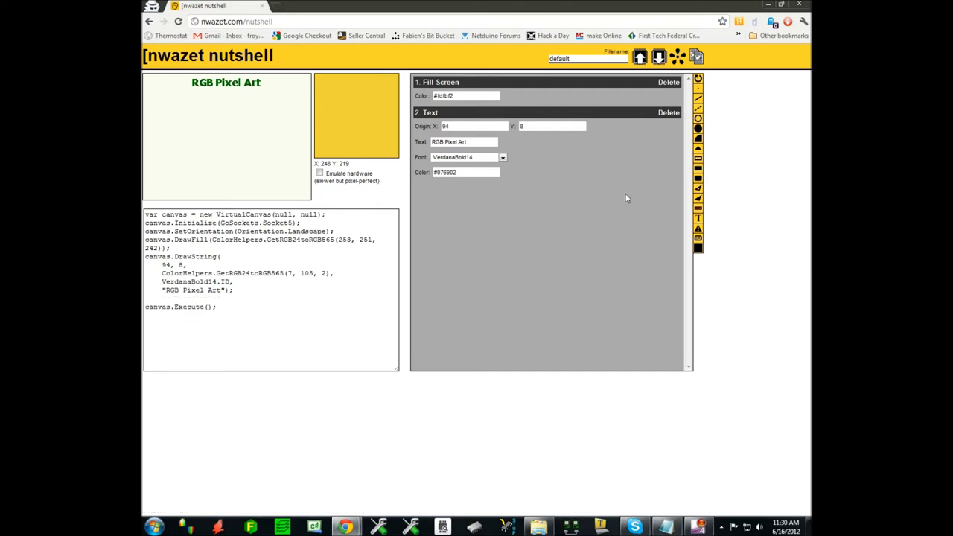
Set the colour of the "RGB Pixel Art" title to orange-red, #f13704
click(476, 172)
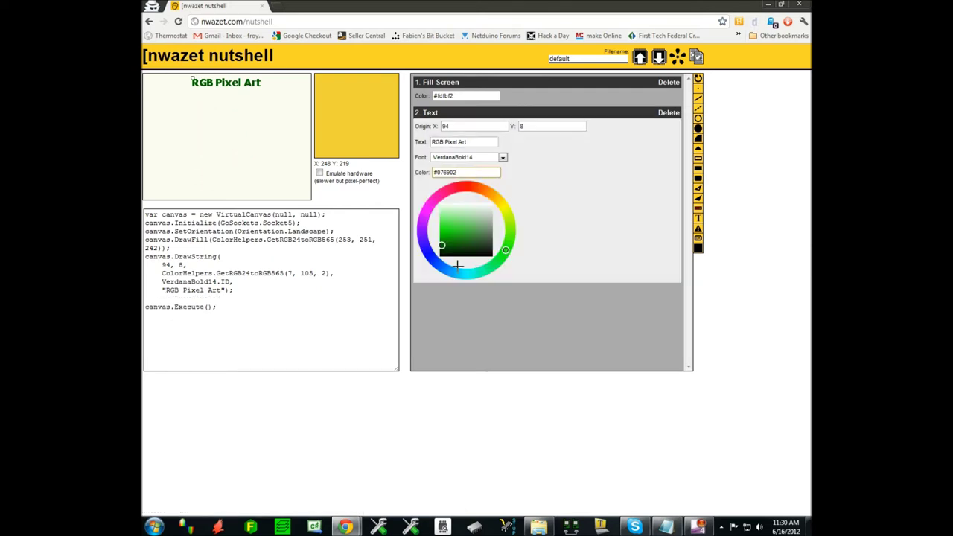
drag(440, 248, 473, 253)
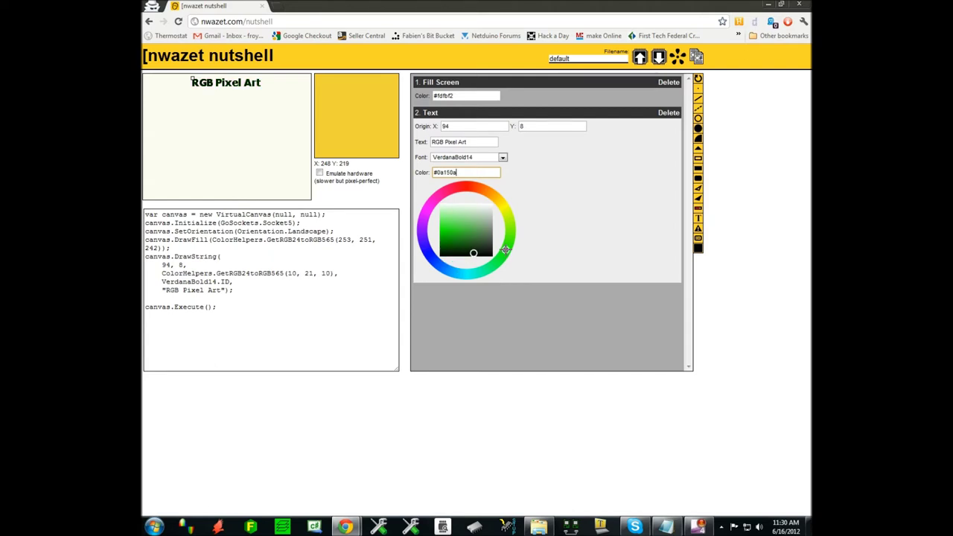
click(508, 217)
drag(484, 188, 456, 187)
mouse_move(472, 220)
mouse_down()
mouse_move(450, 236)
mouse_move(475, 223)
mouse_up()
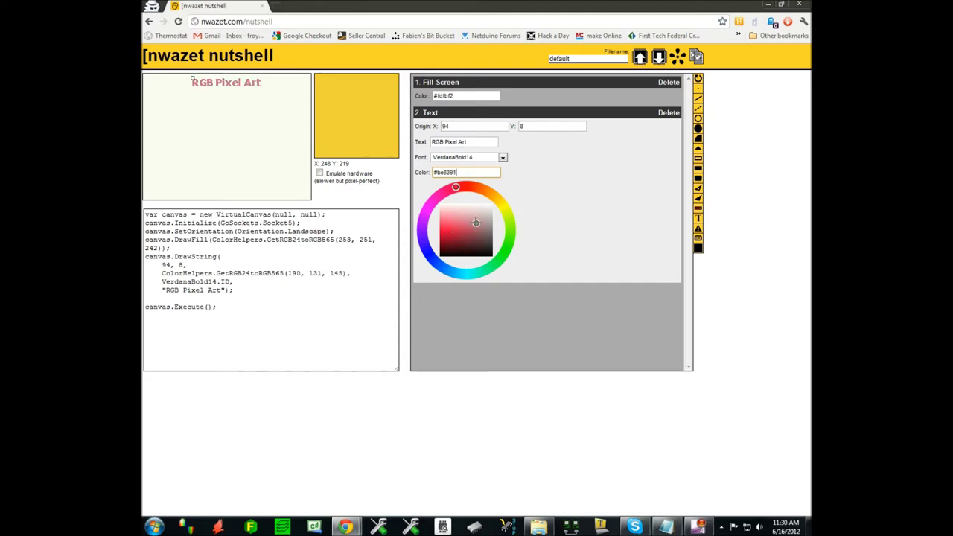
click(483, 237)
drag(455, 187, 475, 193)
drag(484, 236, 441, 231)
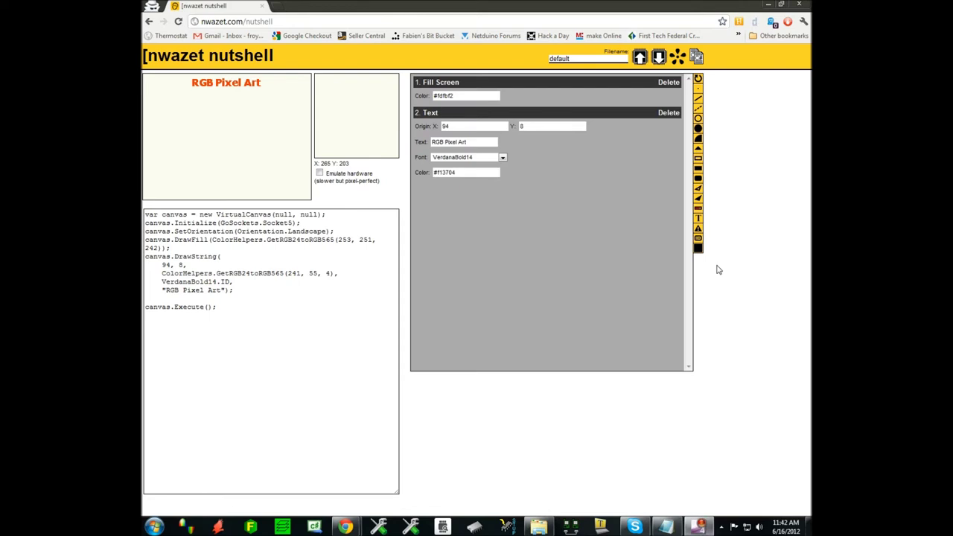
Add a button with its top-left corner at about X 58, Y 202, and size it 207 wide by 30 high
click(698, 240)
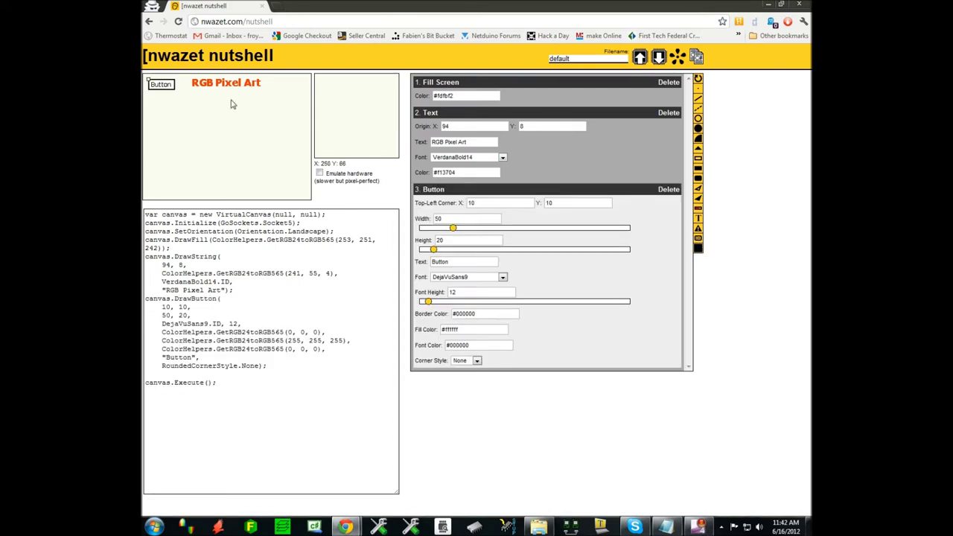
drag(159, 88, 173, 189)
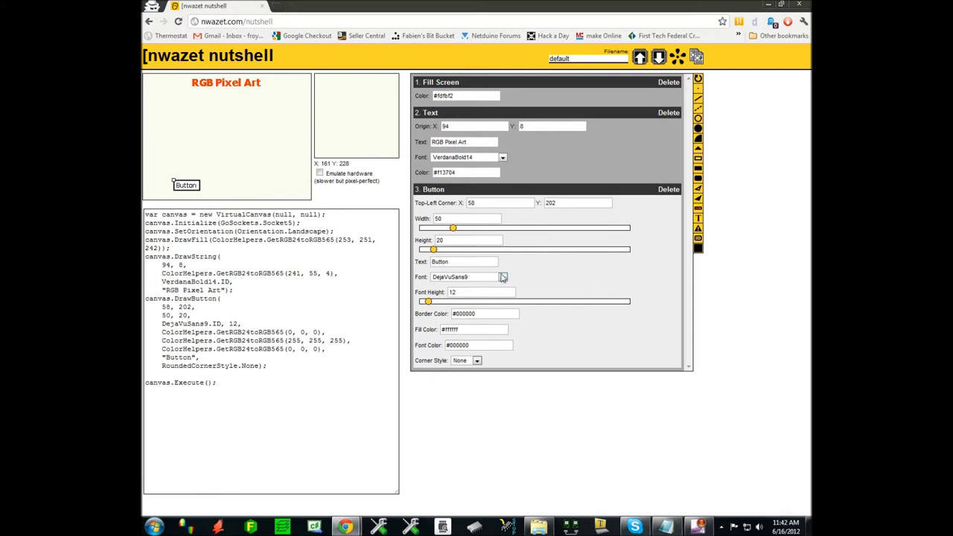
drag(463, 234, 557, 239)
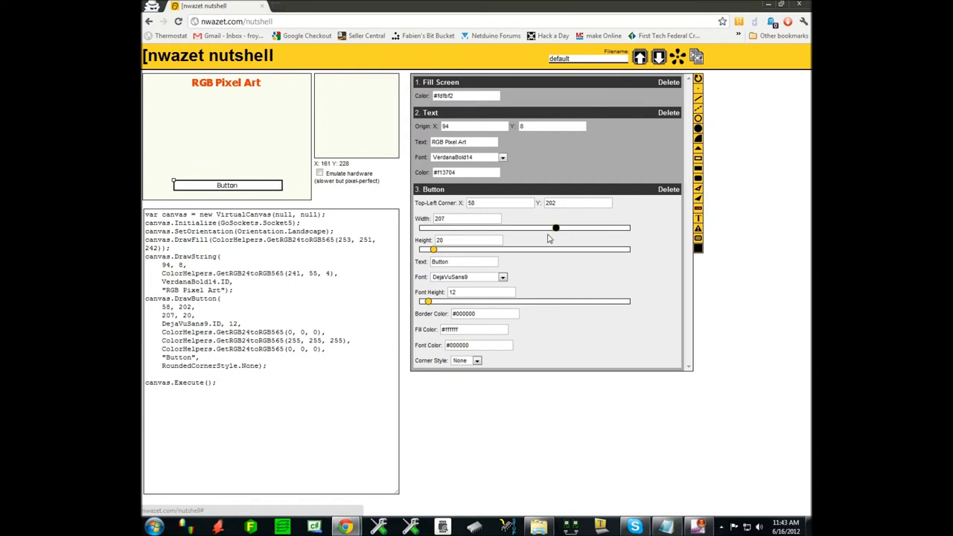
drag(433, 250, 442, 254)
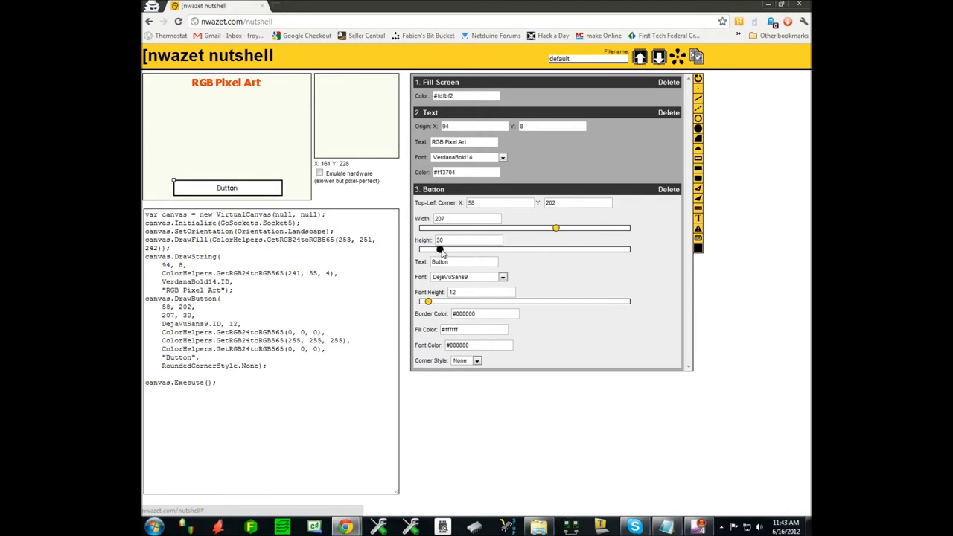
Label the button "Continue..." and set its font to DejaVuSansBold9
click(456, 262)
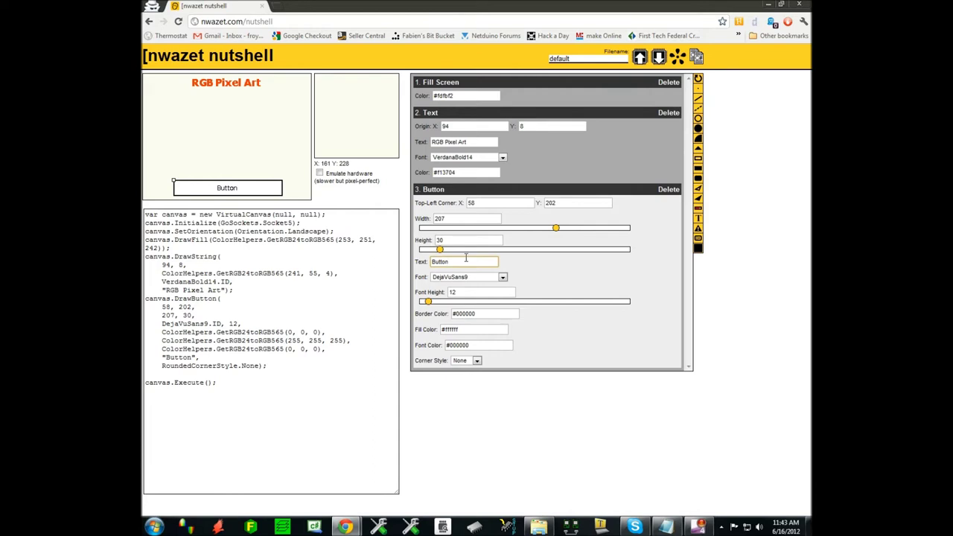
double_click(465, 258)
text(Continue...)
click(503, 278)
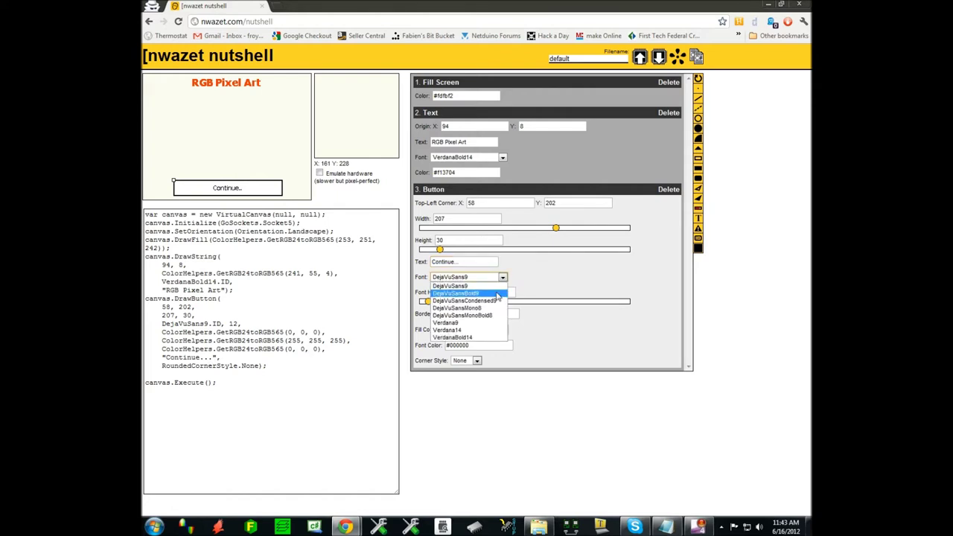
click(497, 294)
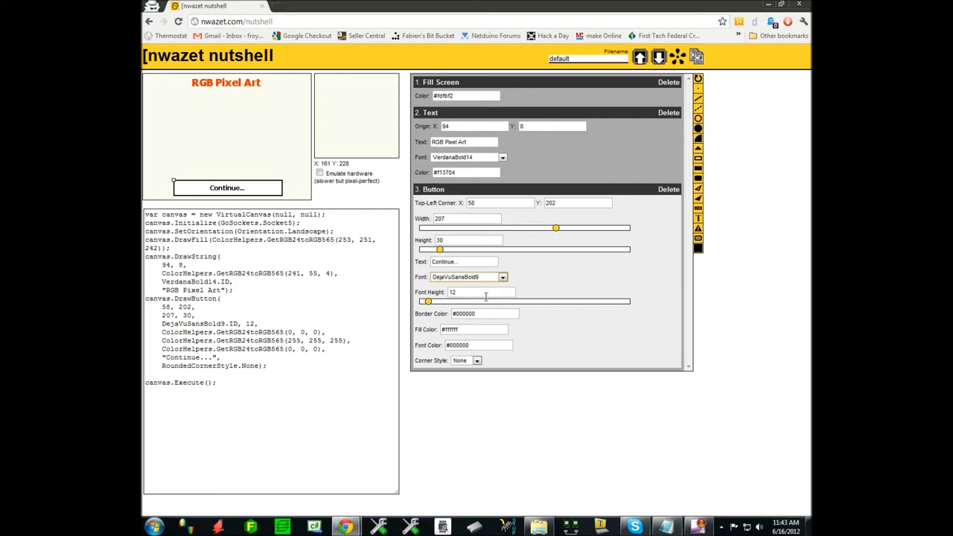
Reduce the button's font height to 5 and round all of its corners
click(428, 303)
drag(427, 302, 422, 303)
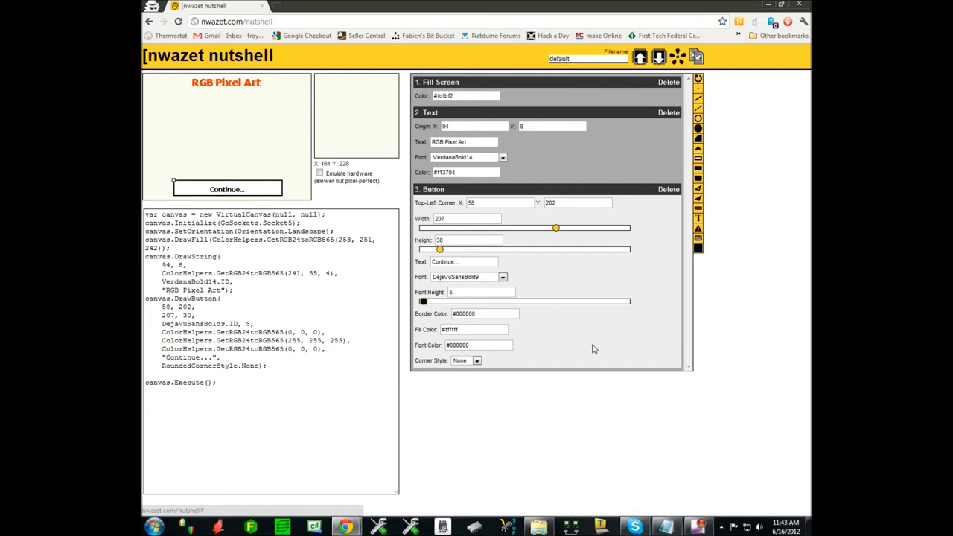
click(477, 361)
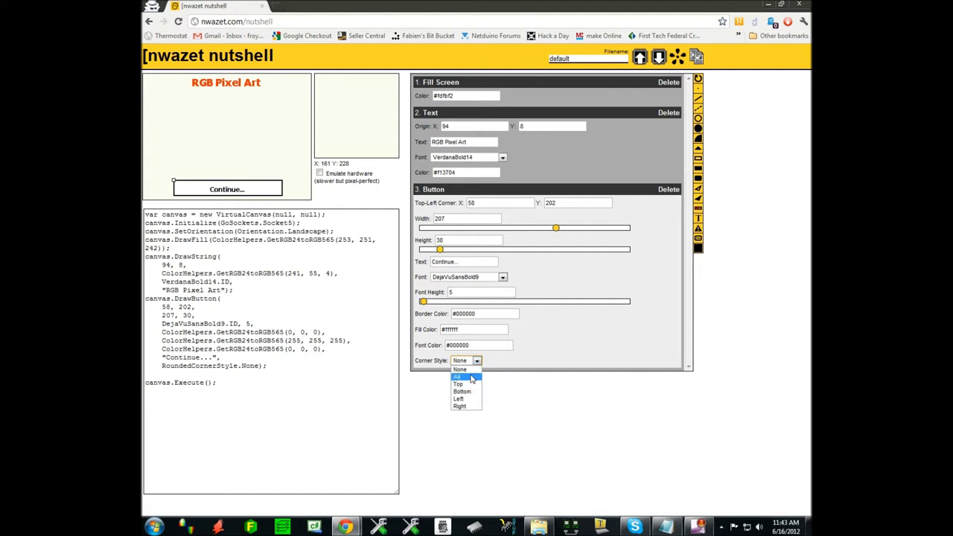
click(458, 376)
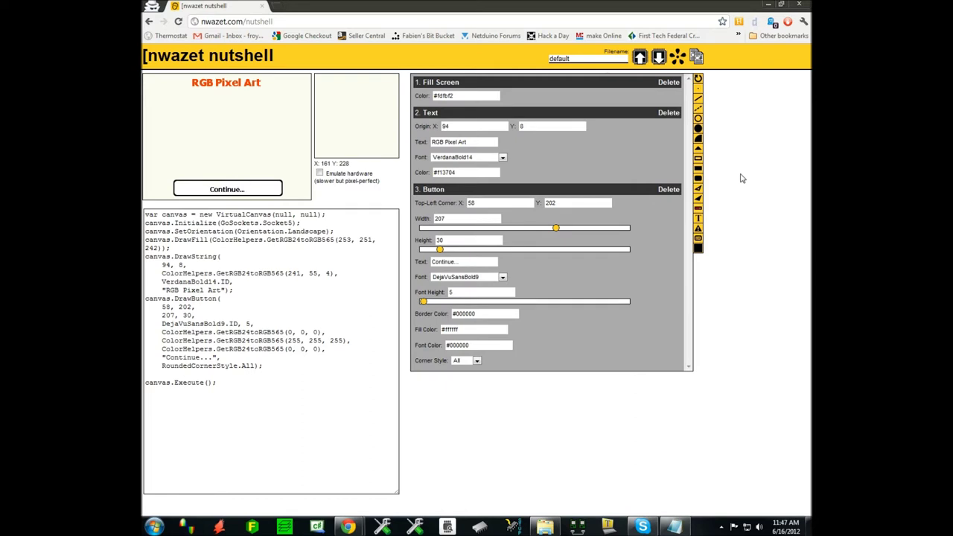
Add a loop after the button that runs from 0 to 170 in steps of 10
click(698, 80)
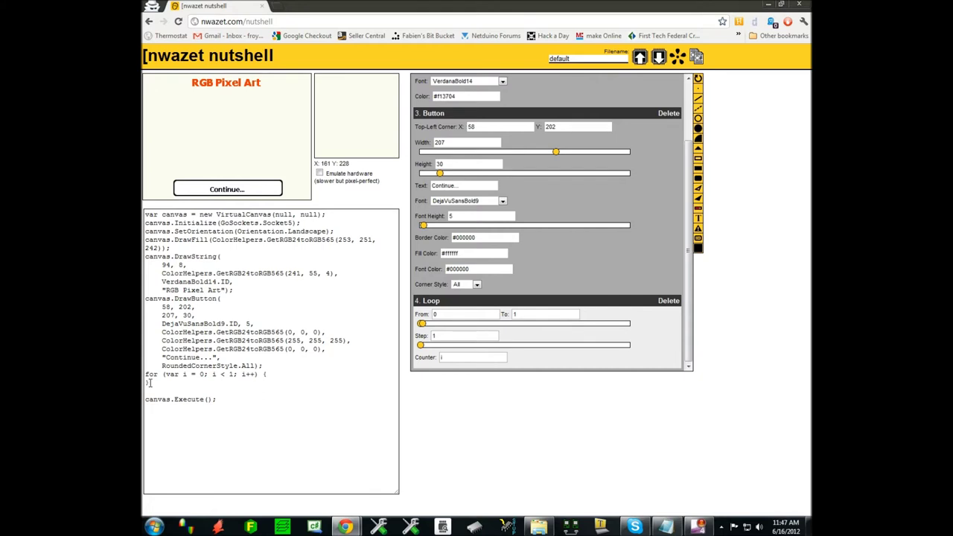
drag(150, 382, 145, 374)
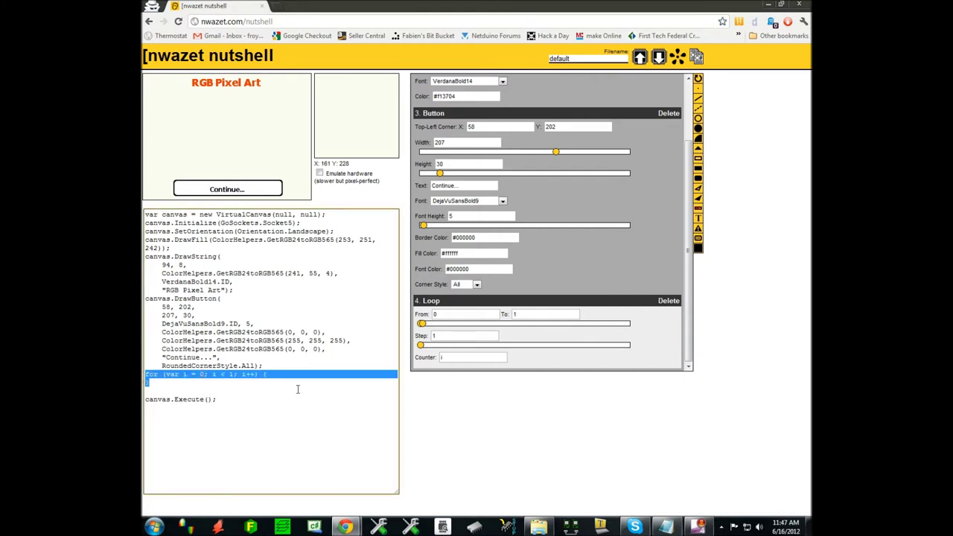
click(464, 314)
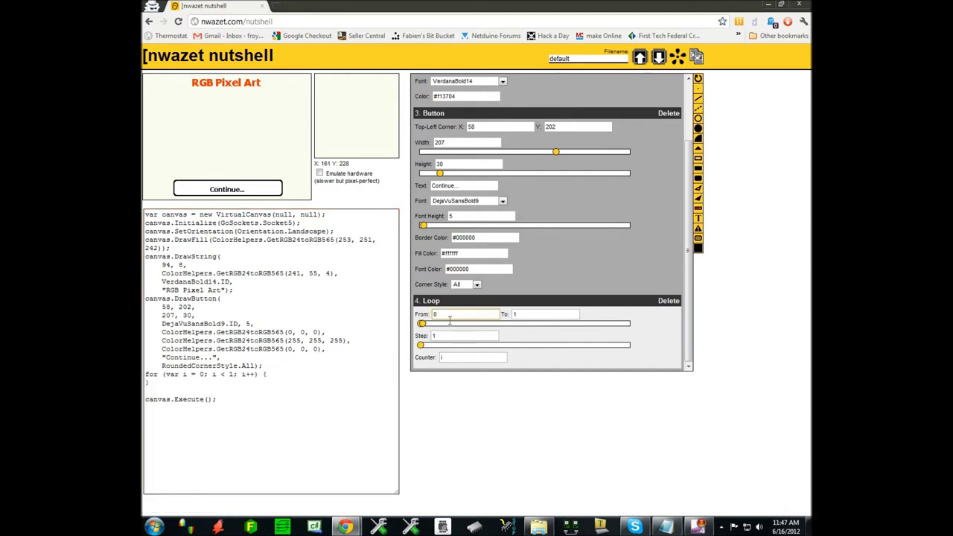
click(529, 314)
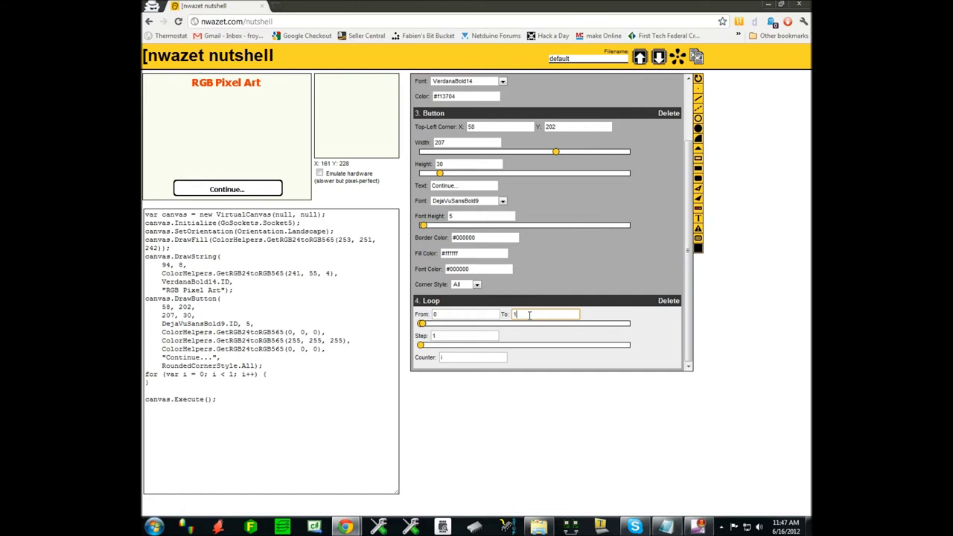
text(70)
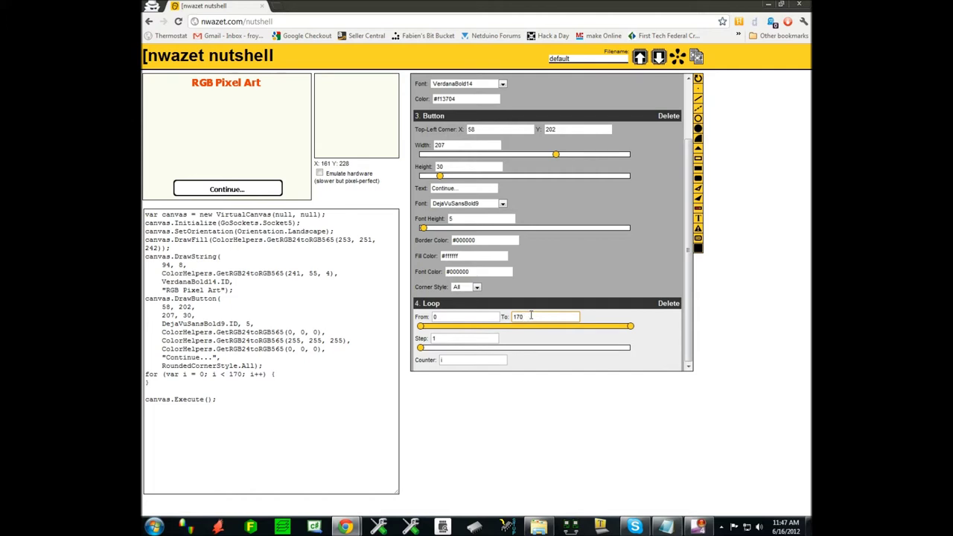
click(479, 339)
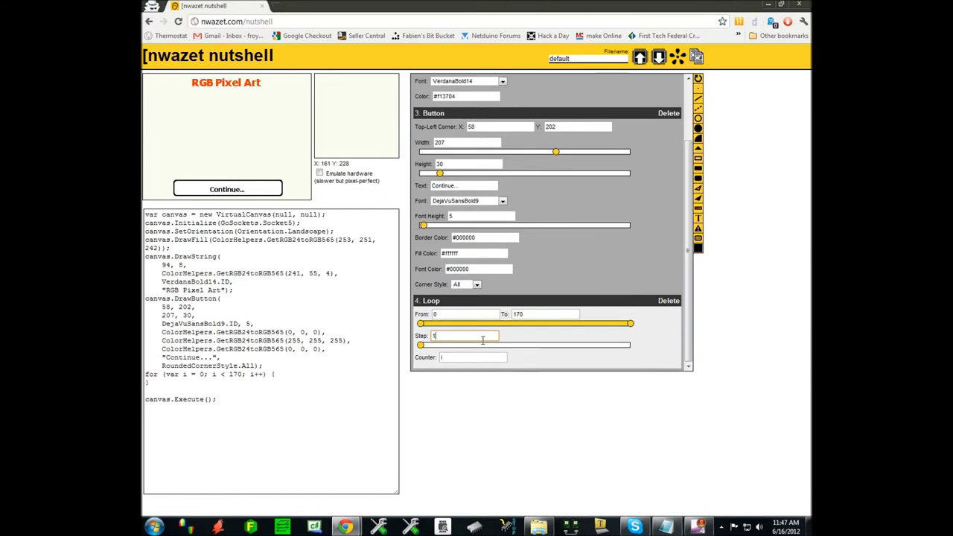
text(0)
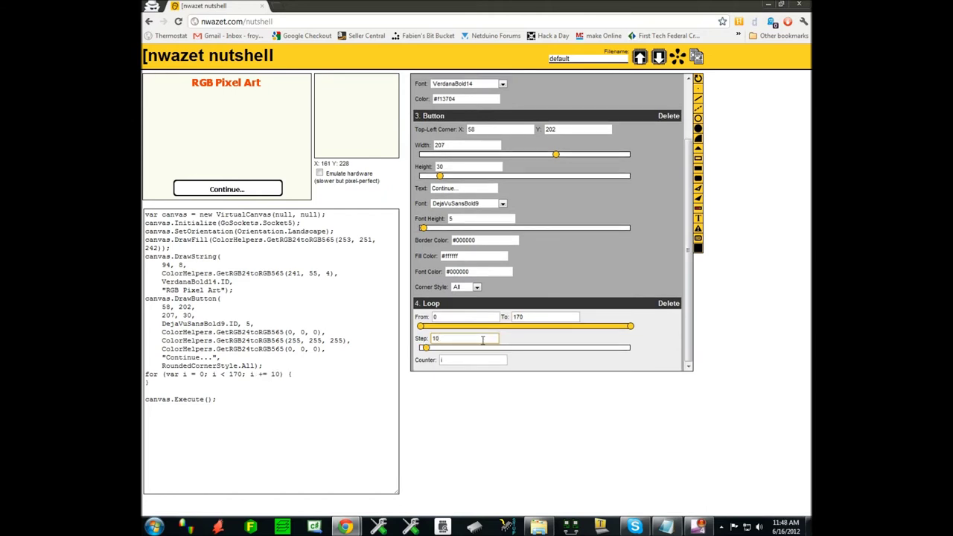
double_click(482, 340)
click(479, 358)
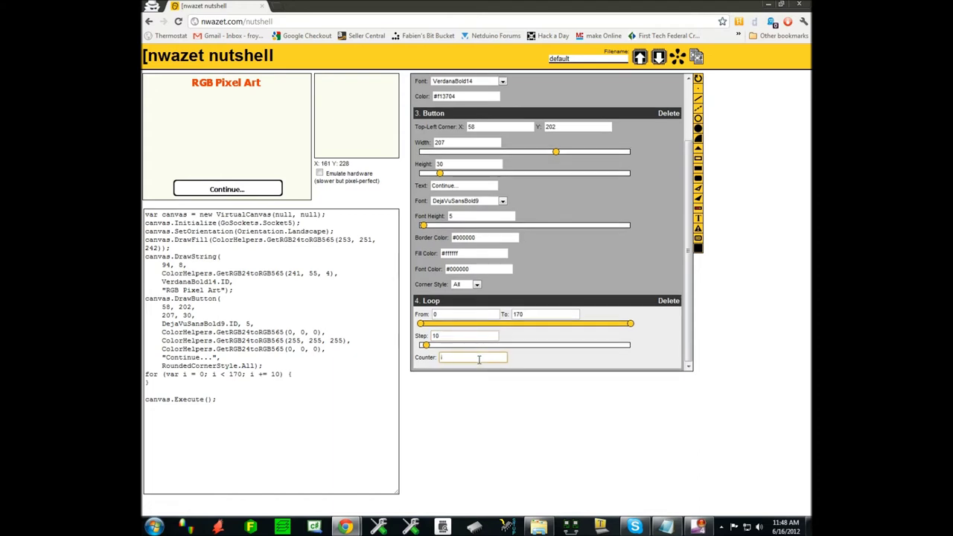
Add a line inside the loop and set its start point to X 80+i, Y 42
click(689, 366)
click(700, 103)
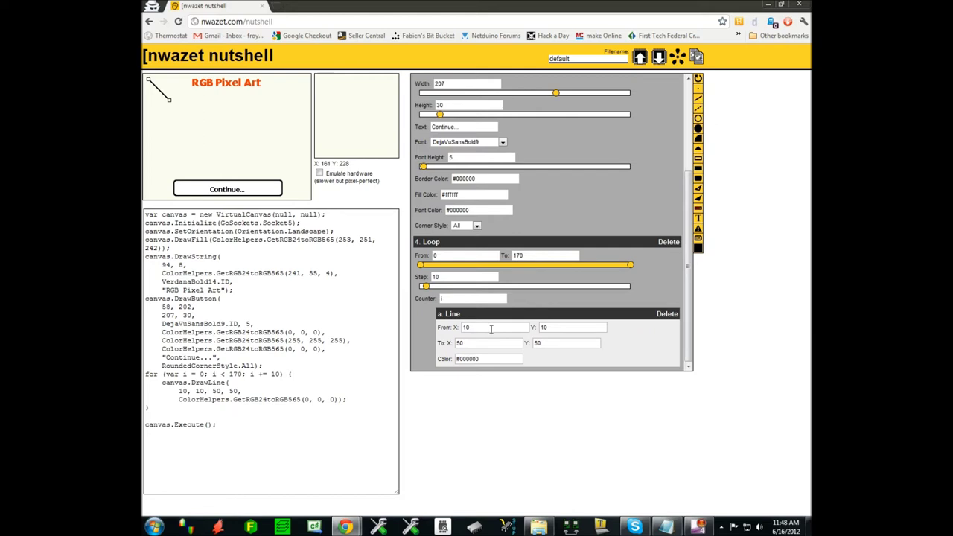
click(490, 328)
double_click(491, 328)
text(80+i)
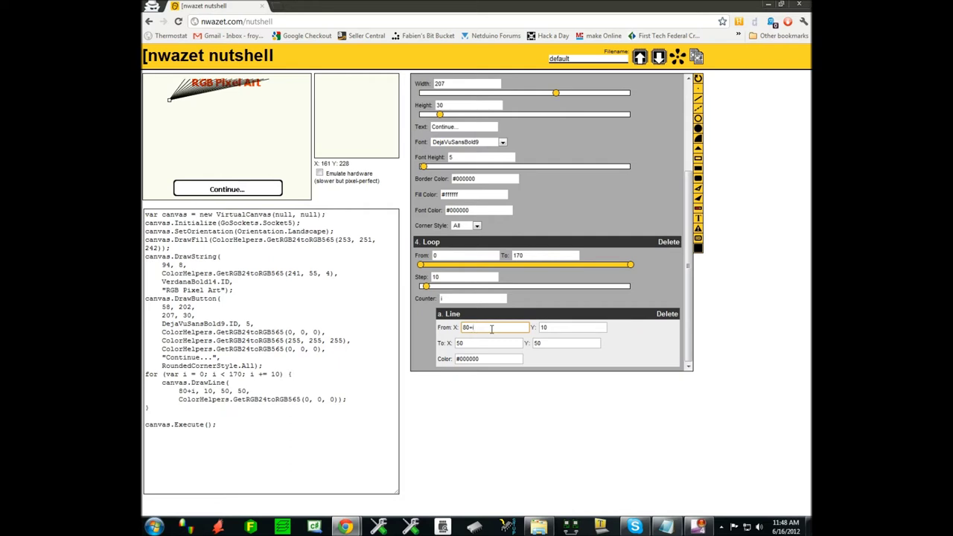
key(Tab)
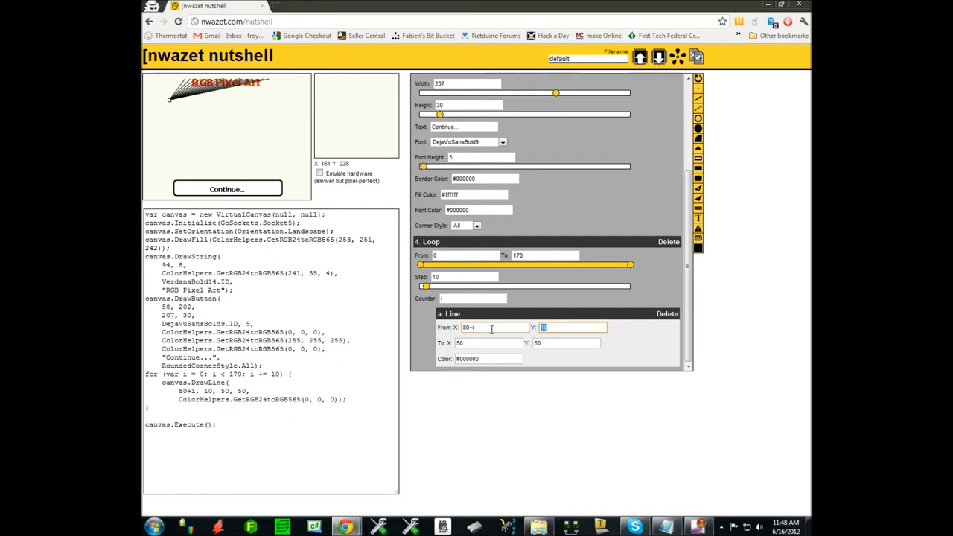
text(42)
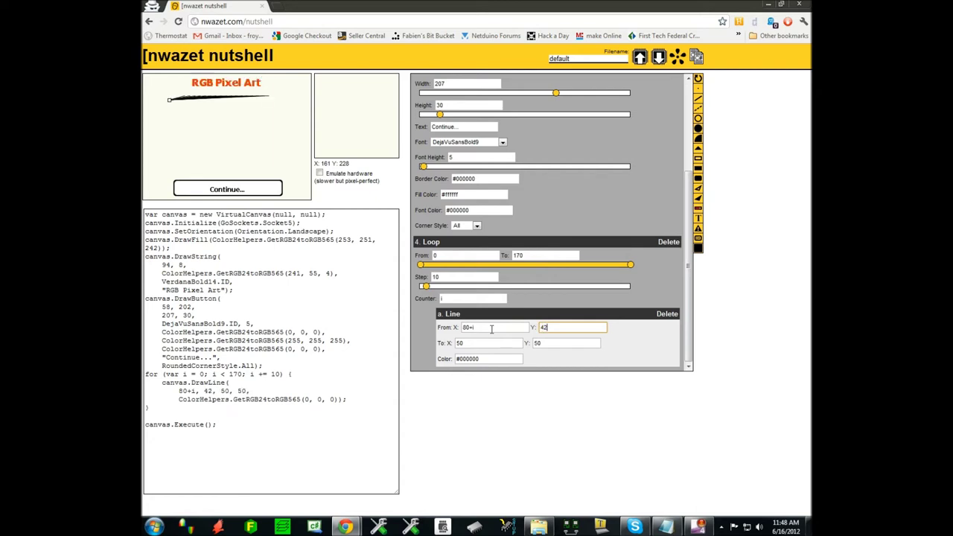
Set the looped line's end point to X 80+i, Y 142
key(Tab)
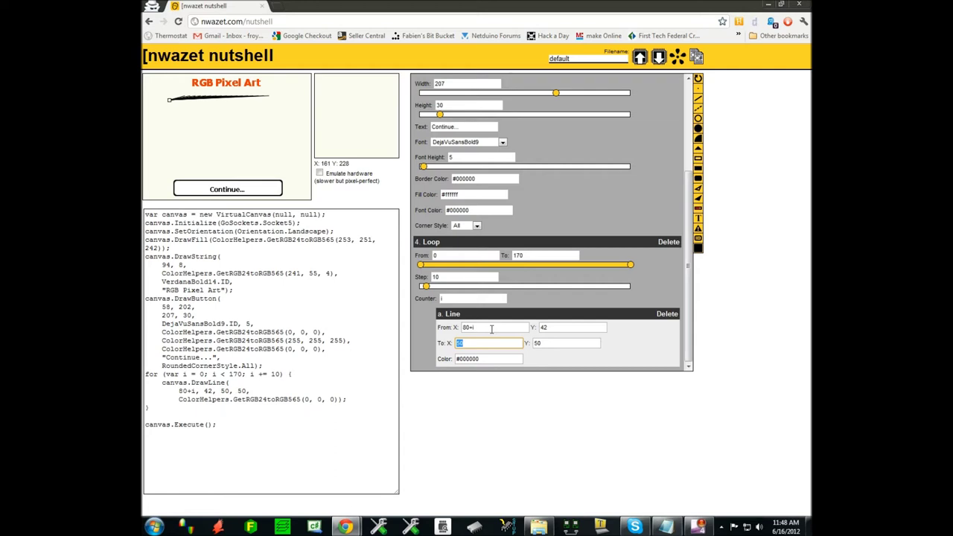
text(80+i)
key(Tab)
text(142)
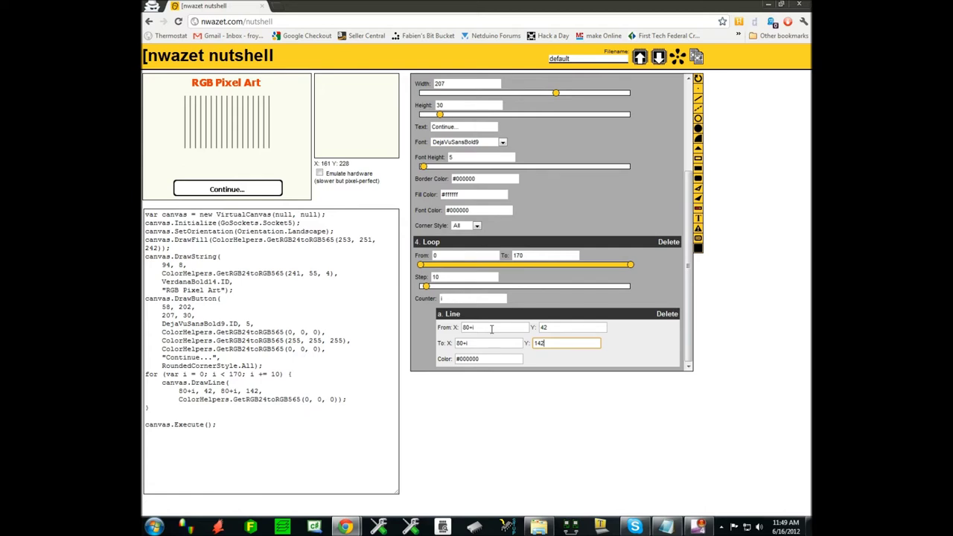
Insert a second loop directly after the button and nest a new line inside it
click(619, 217)
scroll(620, 216, up, 2)
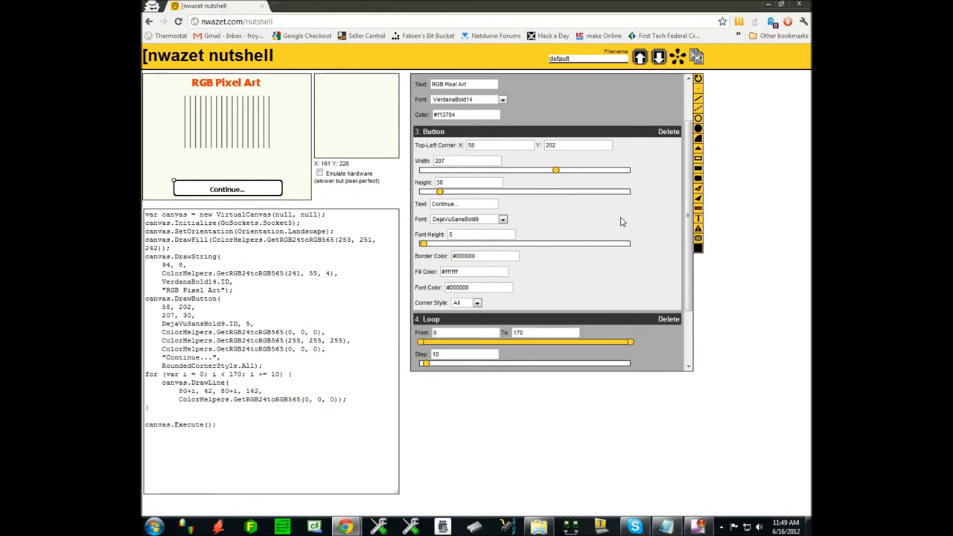
click(697, 79)
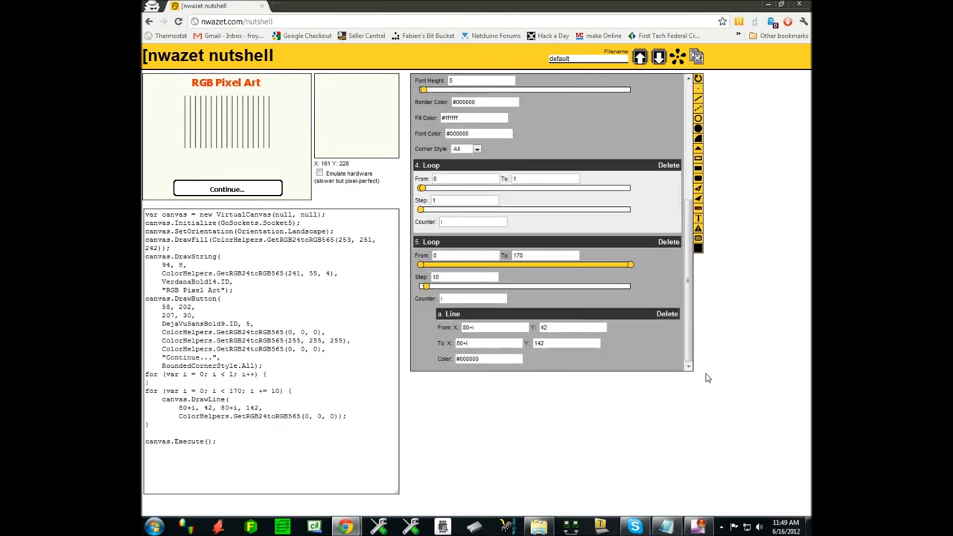
click(698, 107)
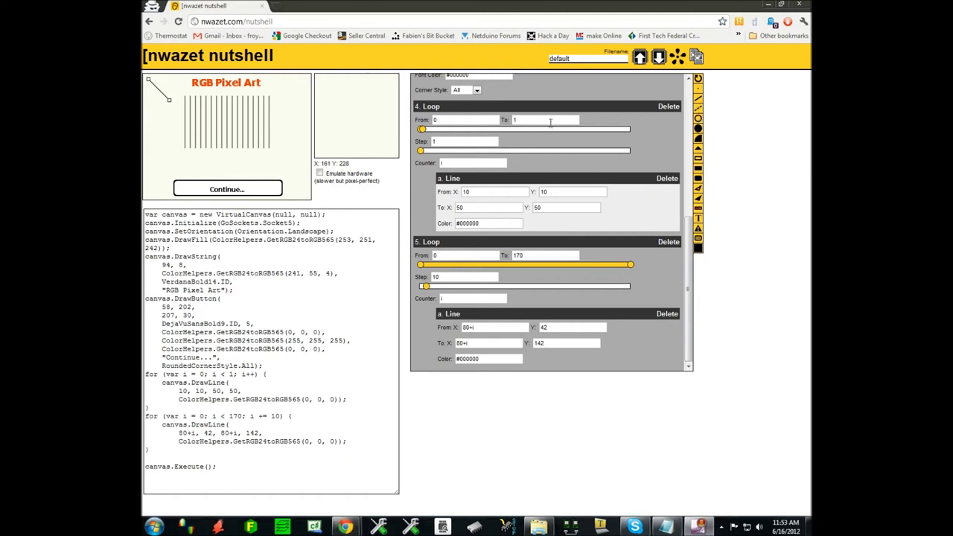
Set the loop directly after the button to run to 110 in steps of 10
click(549, 122)
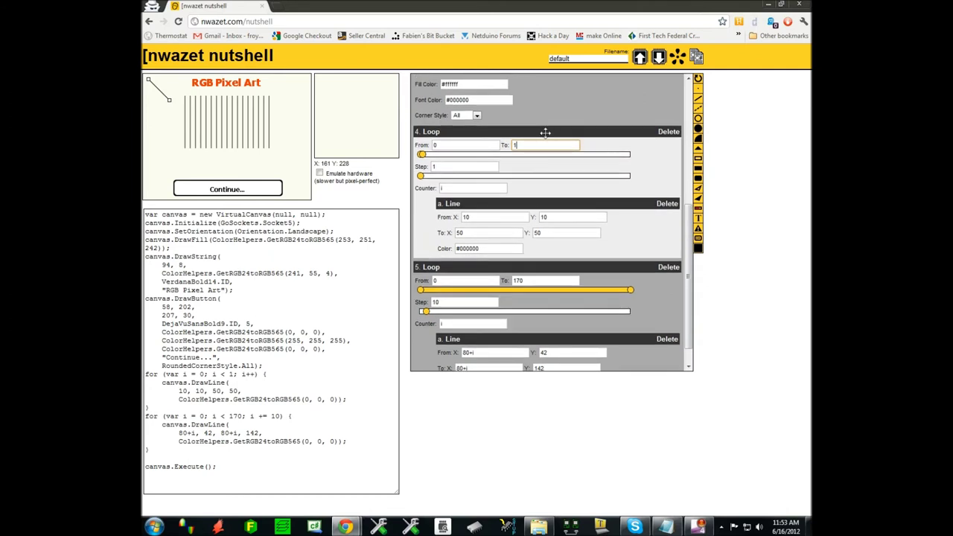
text(10)
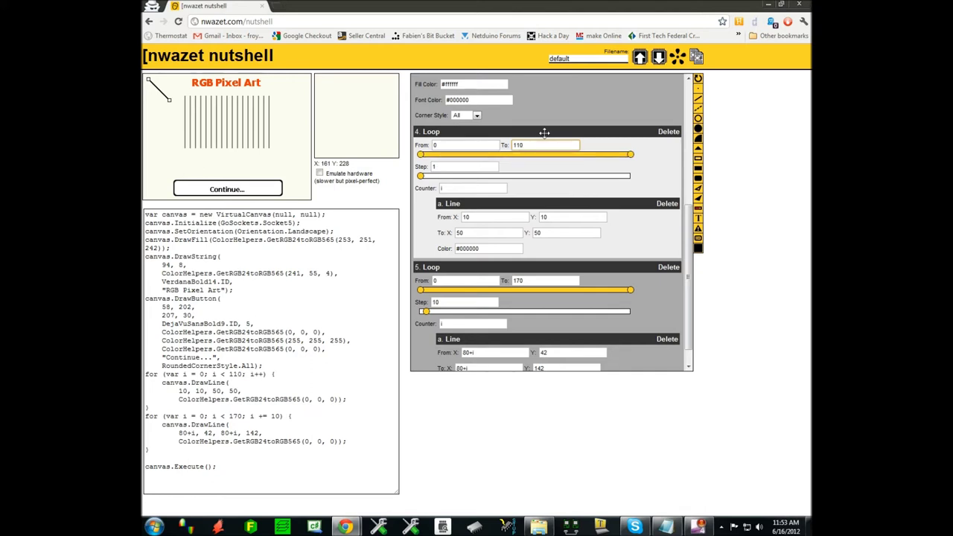
click(480, 166)
text(0)
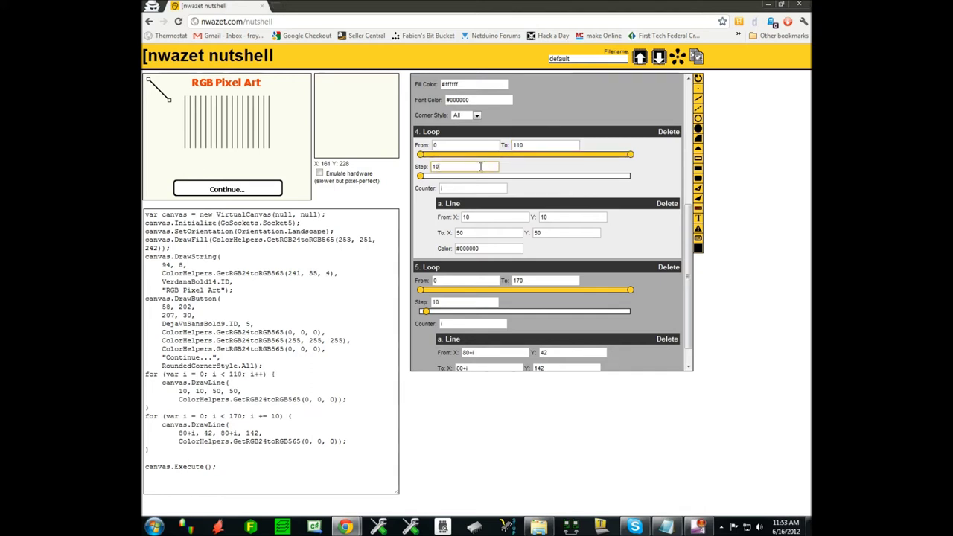
Set the start point of the line in the 0-to-110 loop to X 80, Y 42+i
click(477, 217)
scroll(477, 217, down, 1)
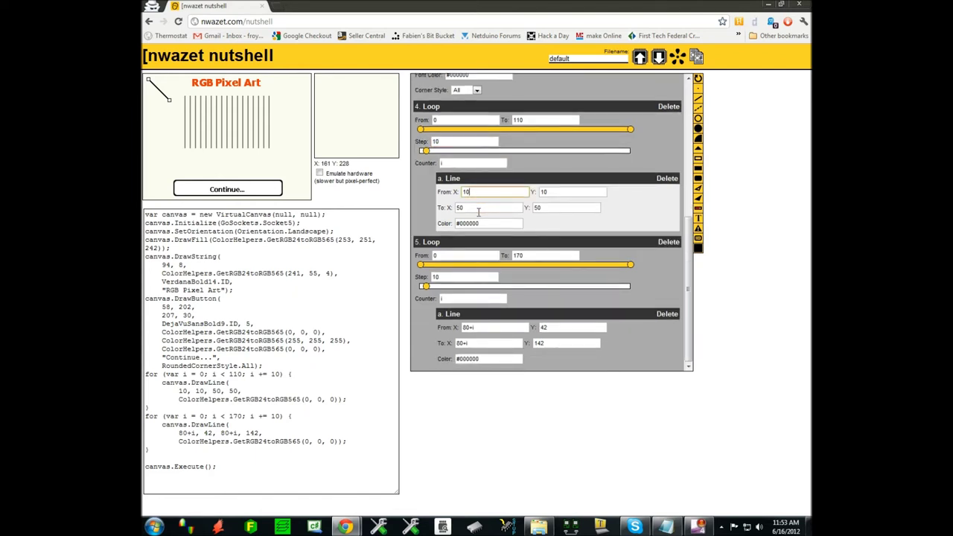
key(ctrl+a)
text(80)
key(Tab)
text(4)
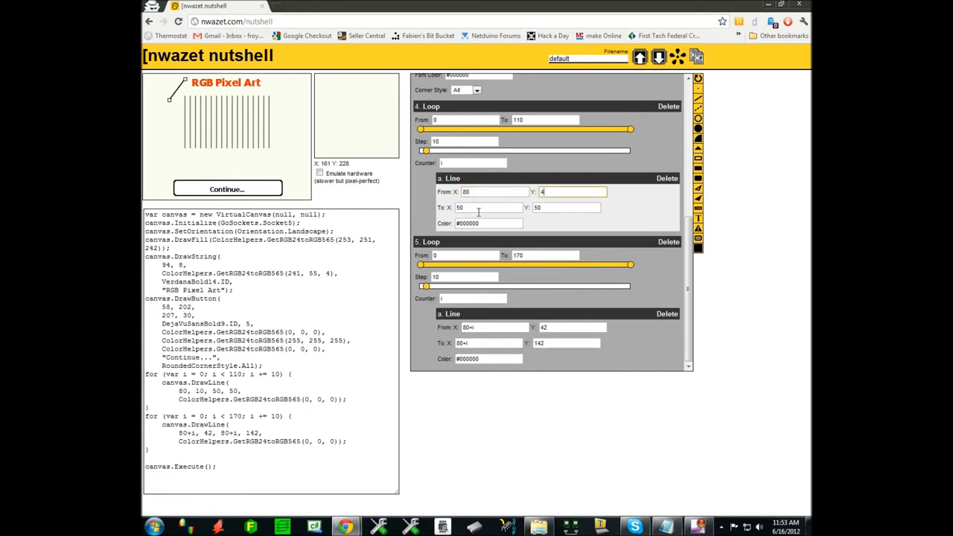
text(2+i)
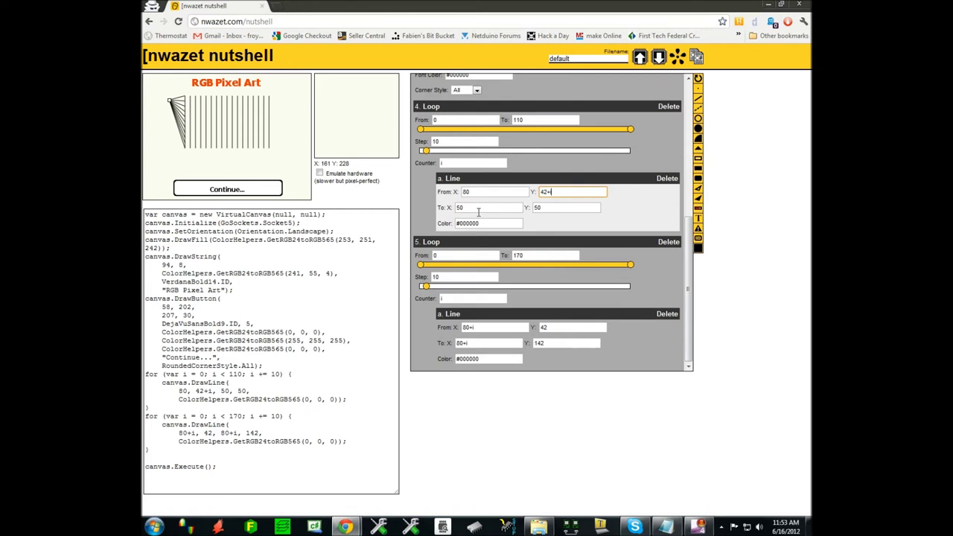
Set that looped line's end point to X 240, Y 42+i
key(Tab)
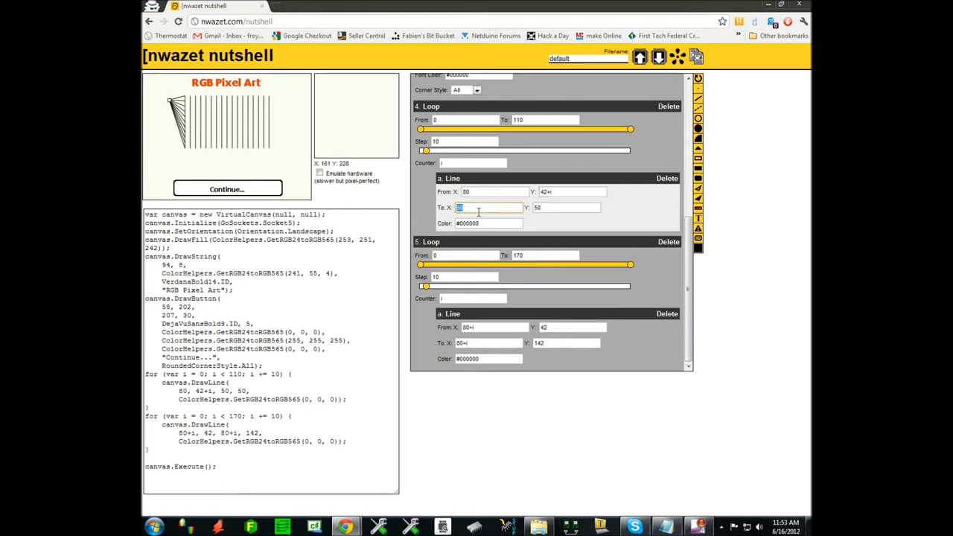
text(240)
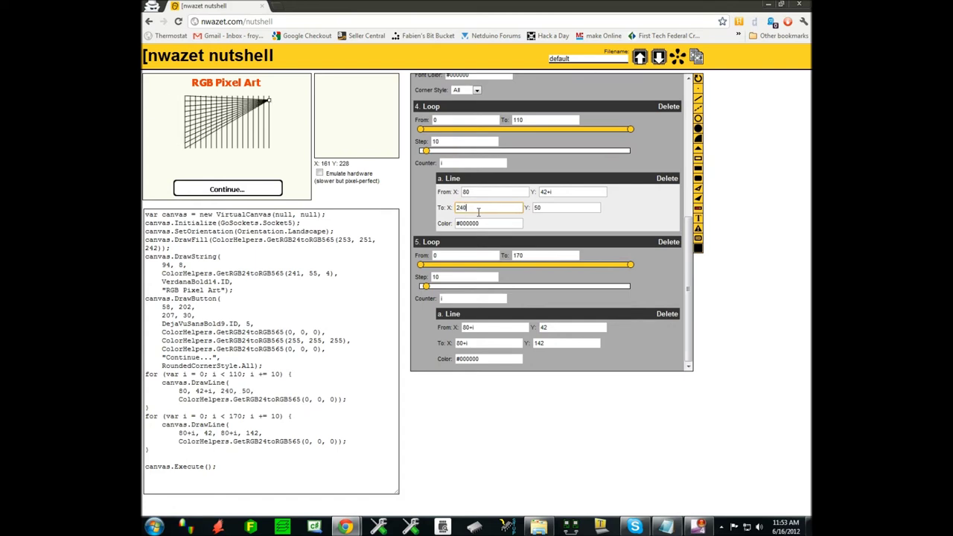
key(Tab)
text(42+)
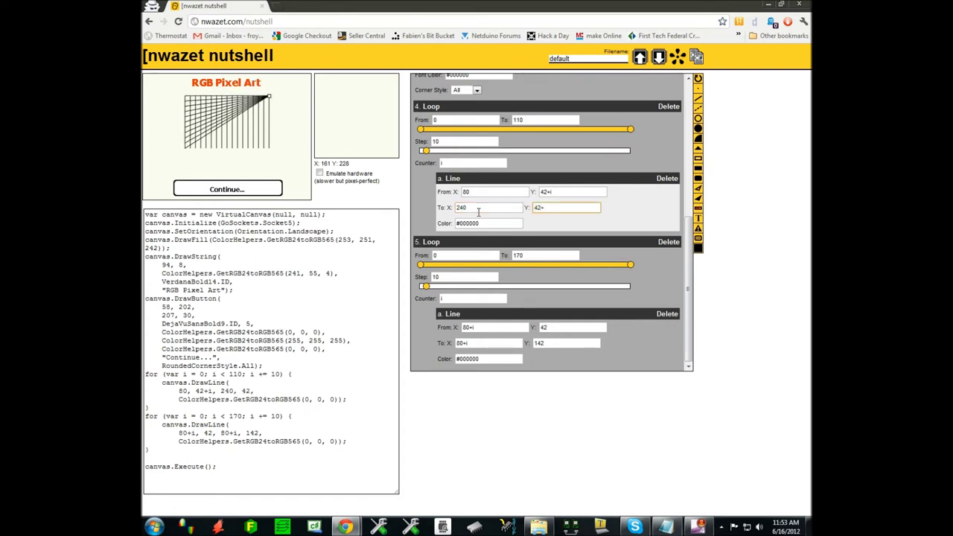
text(i)
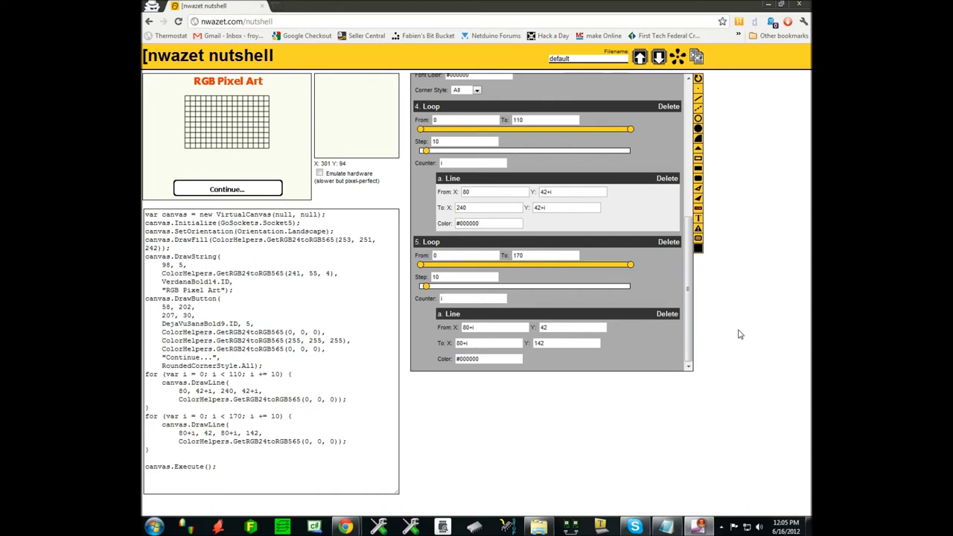
Add a filled rectangle after the screen fill and stretch it beside the grid from about (256, 42) to (305, 84)
drag(689, 354, 693, 191)
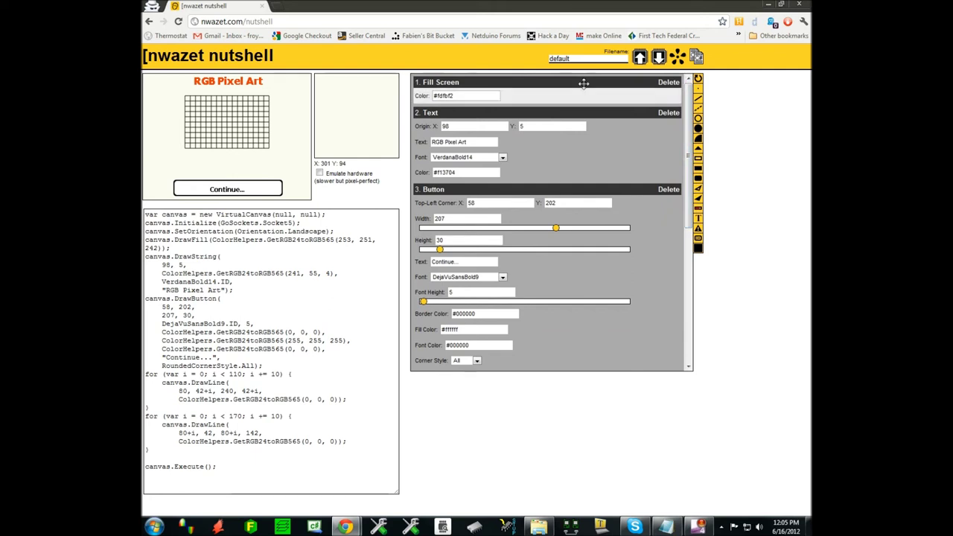
click(698, 171)
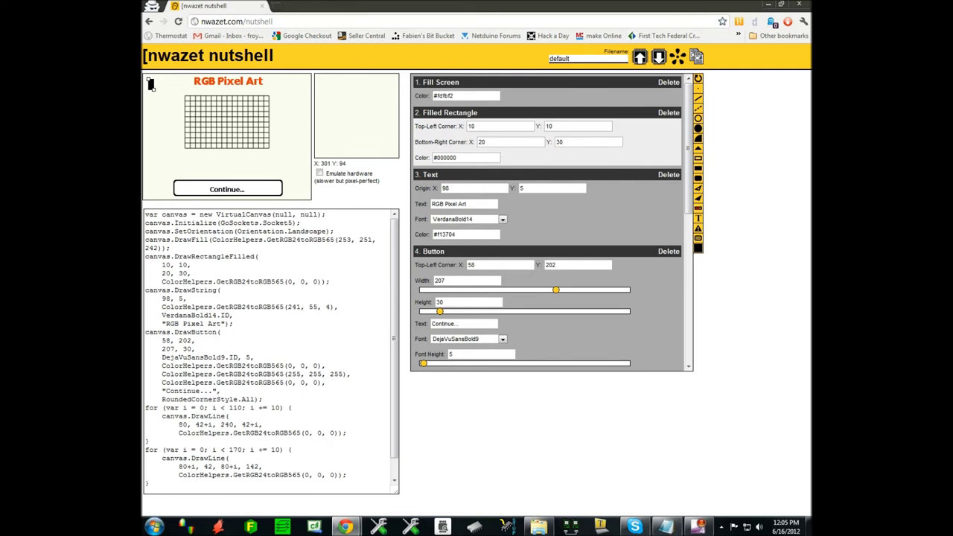
click(466, 188)
scroll(467, 188, down, 1)
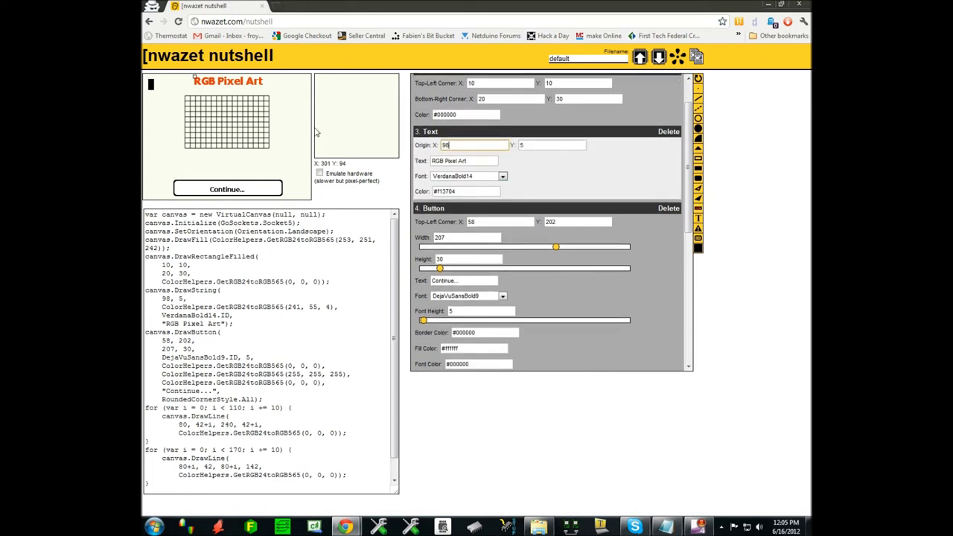
click(150, 82)
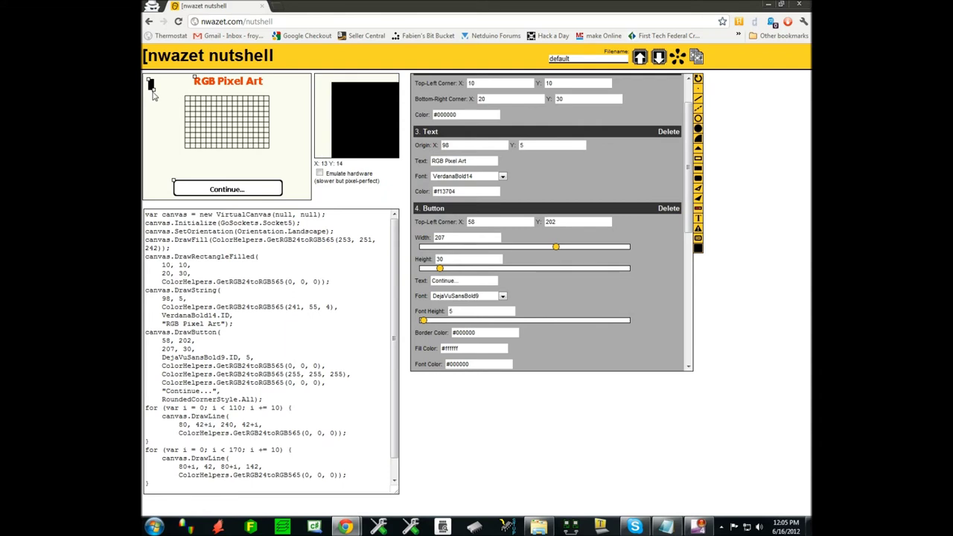
drag(149, 91, 302, 117)
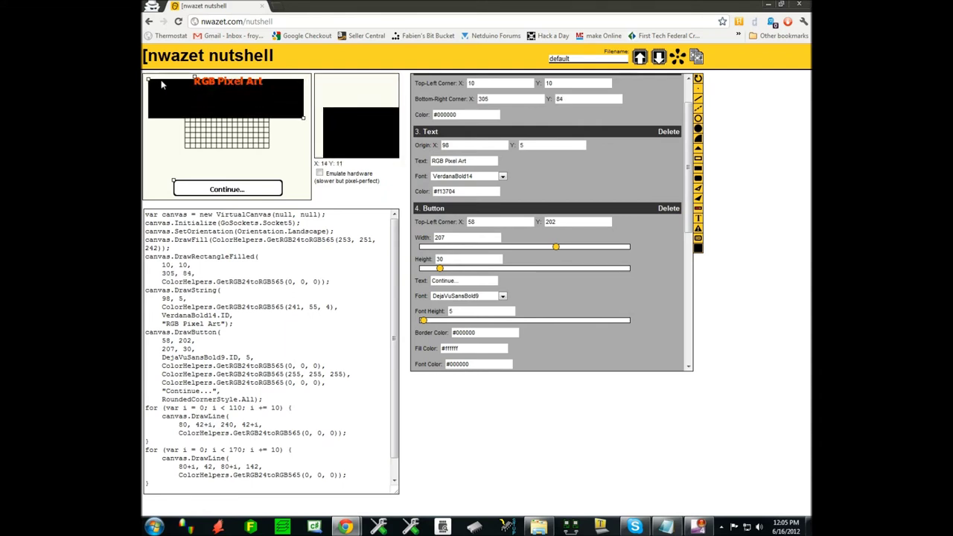
drag(150, 83, 275, 95)
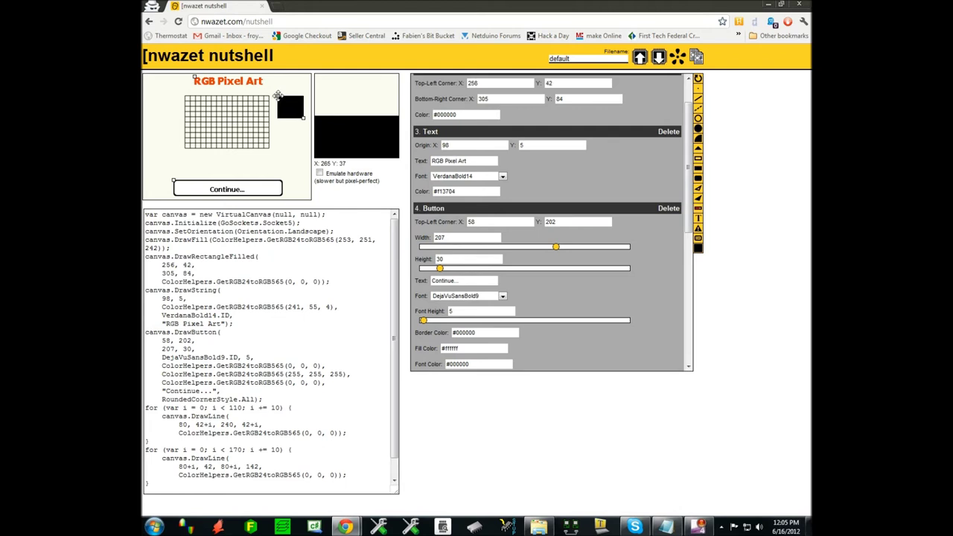
Set the filled rectangle's top-left corner to X 260, Y 42
click(479, 146)
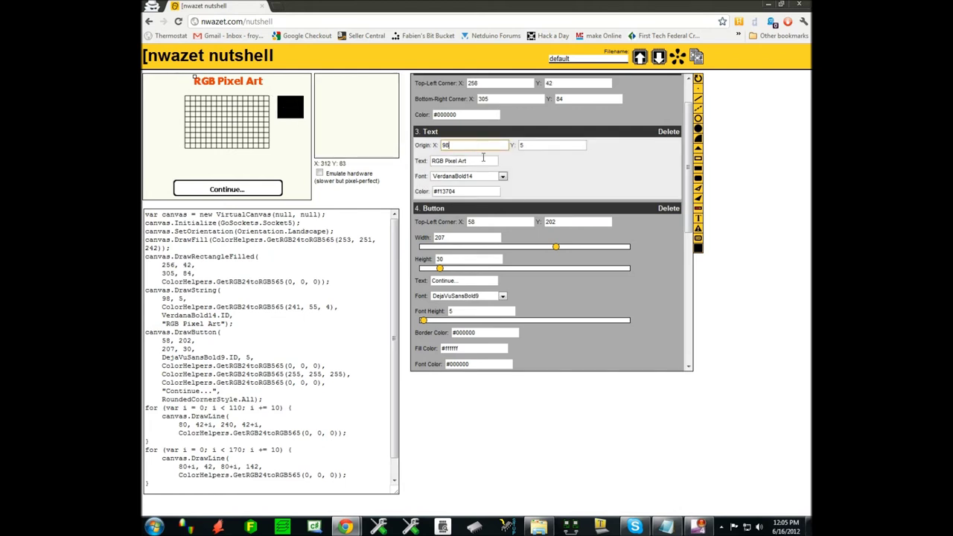
drag(691, 192, 692, 165)
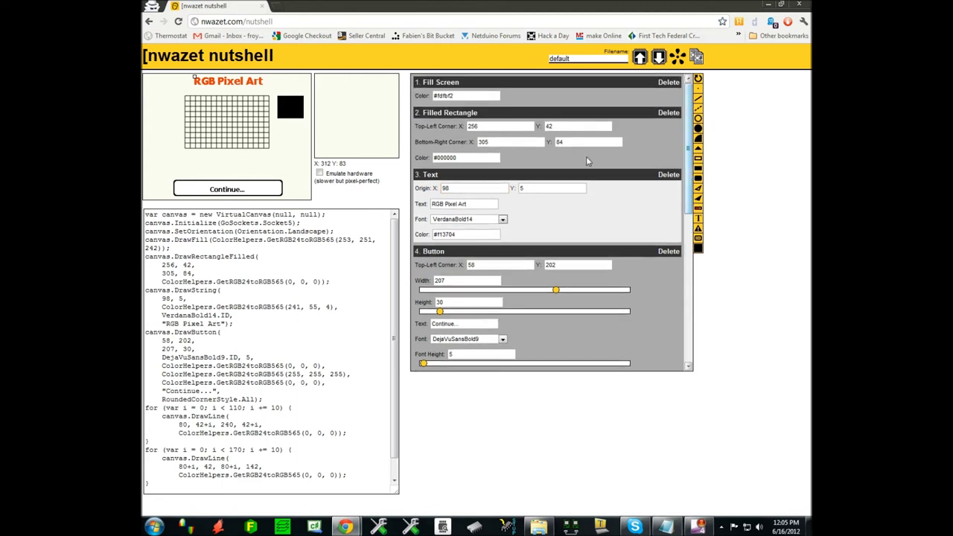
click(513, 125)
double_click(514, 125)
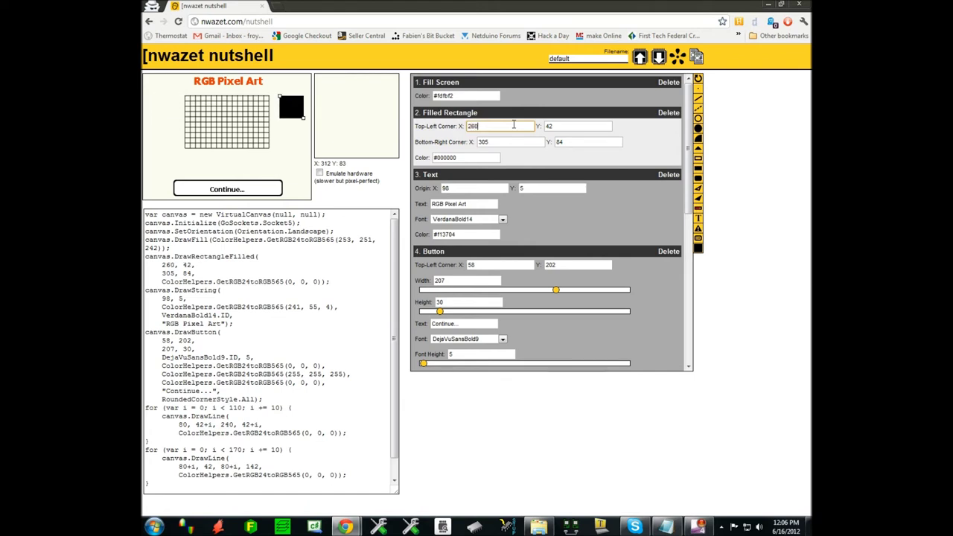
key(Tab)
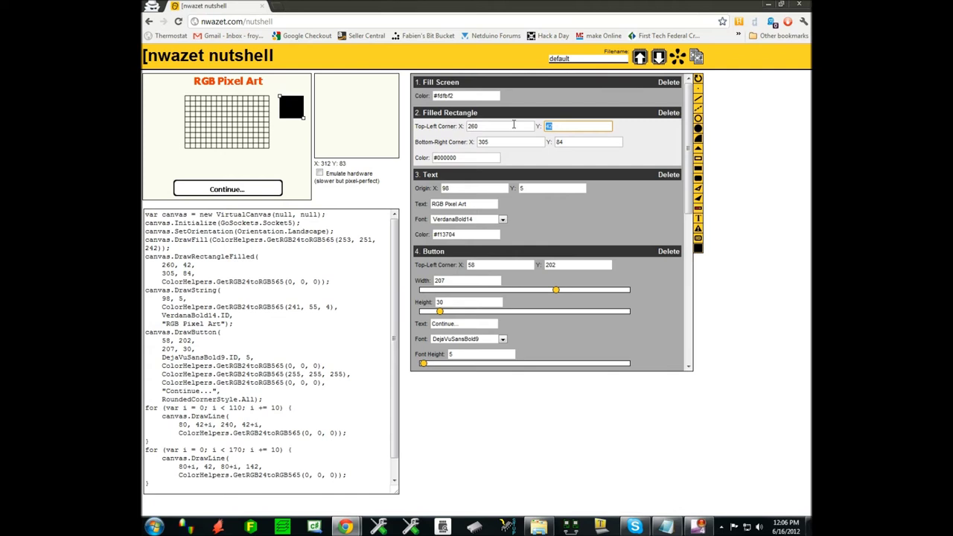
text(42)
Set the filled rectangle's bottom-right corner to X 290, Y 72
key(Tab)
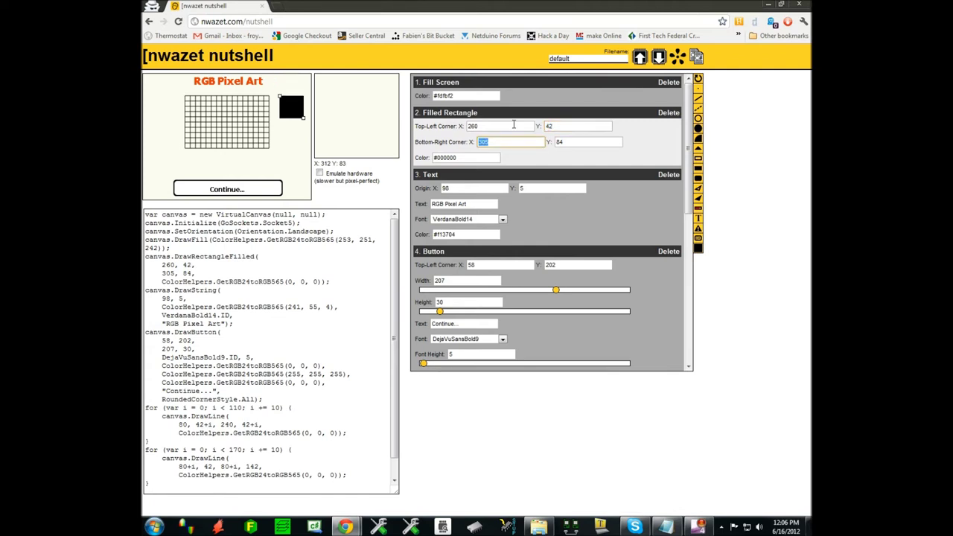
text(290)
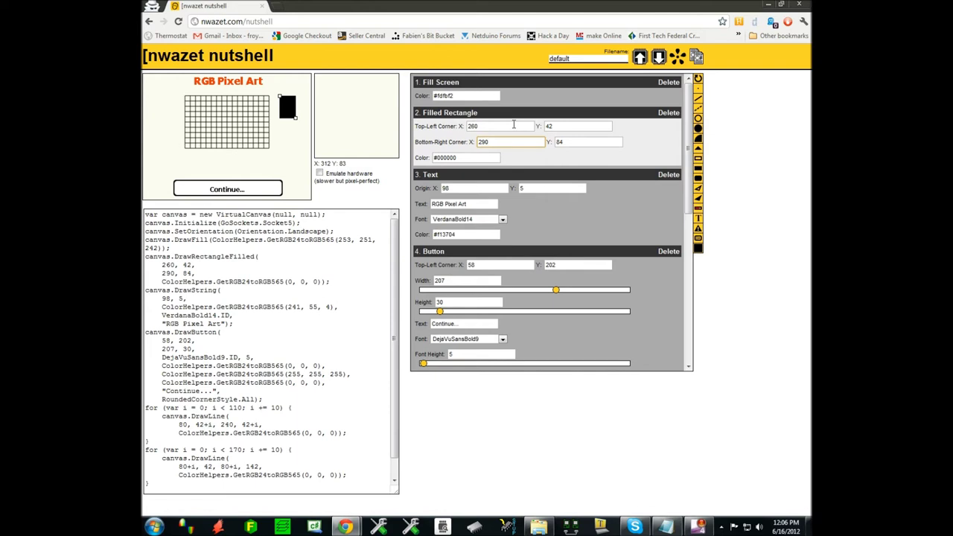
key(Tab)
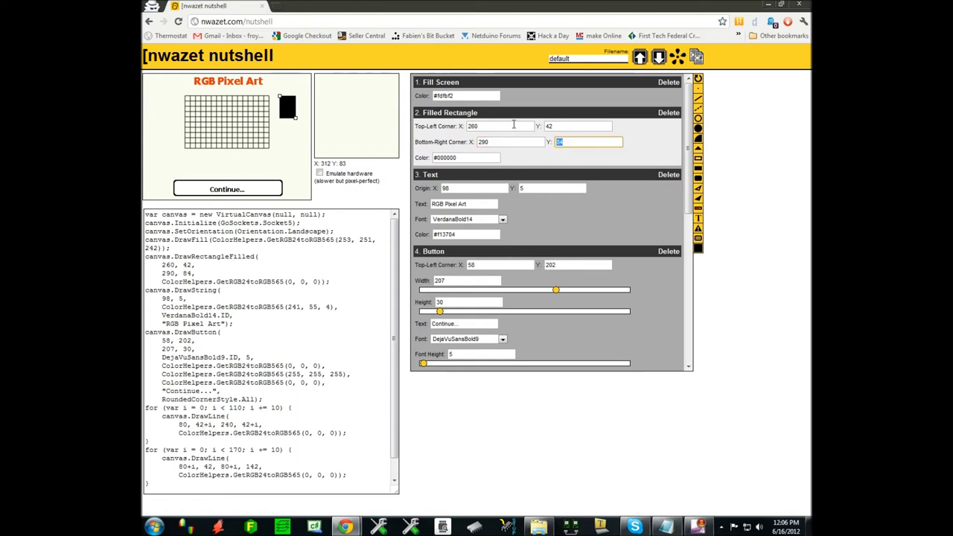
text(72)
Colour the filled rectangle red, about #f02d2d, using the colour wheel
click(479, 157)
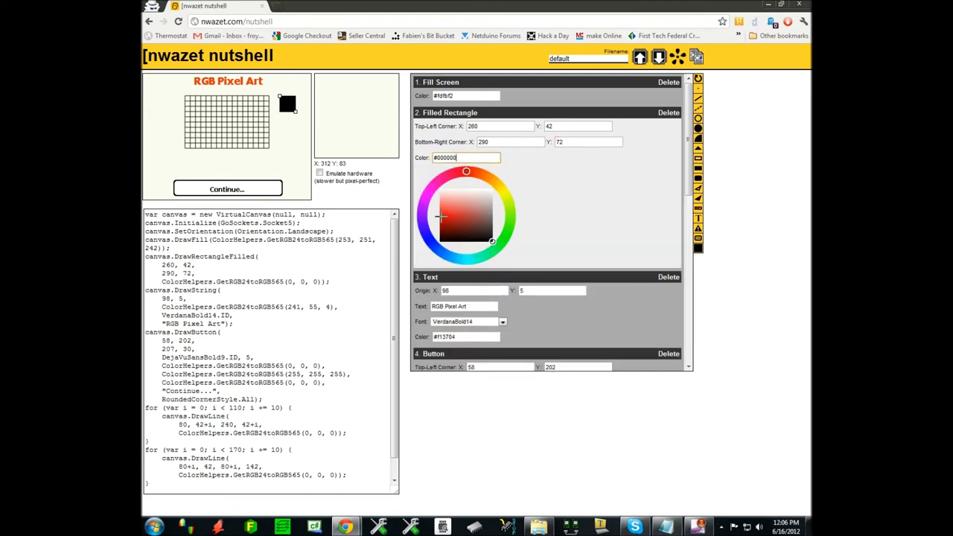
click(447, 212)
click(749, 204)
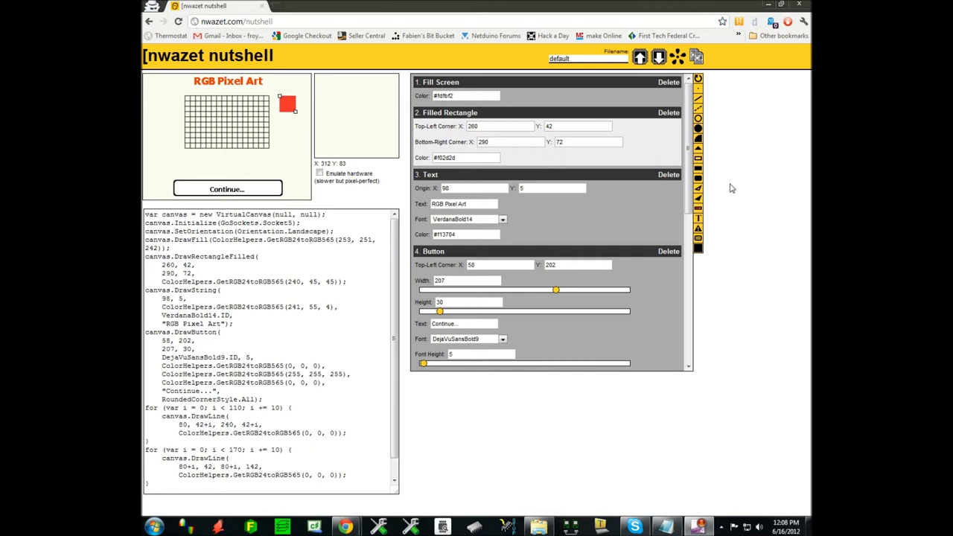
Add a second filled rectangle and stretch it below the red square from about (258, 76) to (291, 105)
click(700, 173)
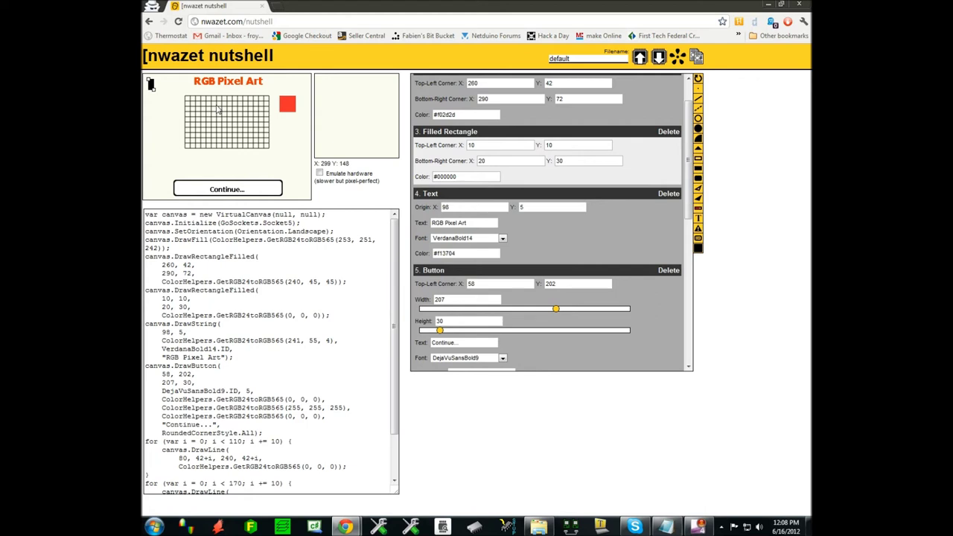
drag(154, 91, 158, 92)
drag(266, 128, 296, 129)
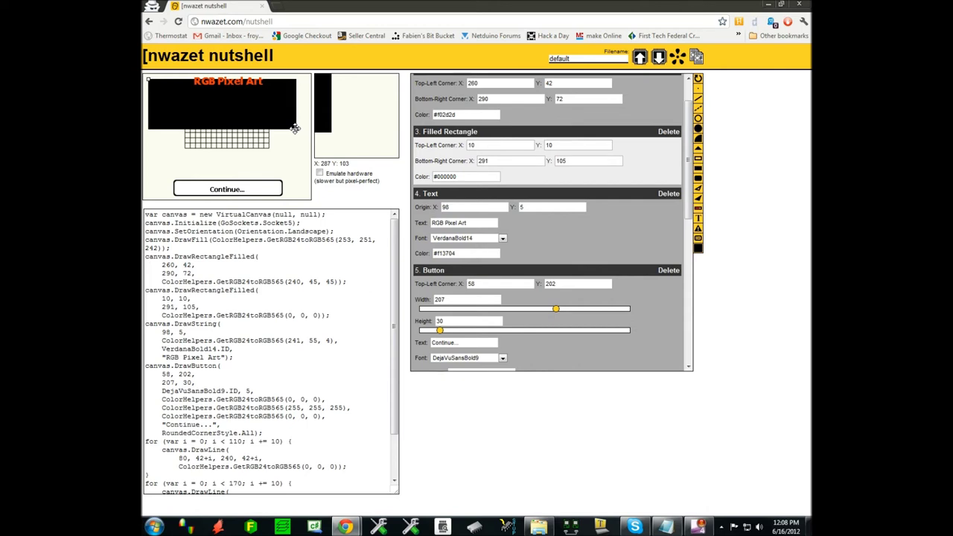
drag(149, 78, 153, 80)
drag(253, 110, 278, 112)
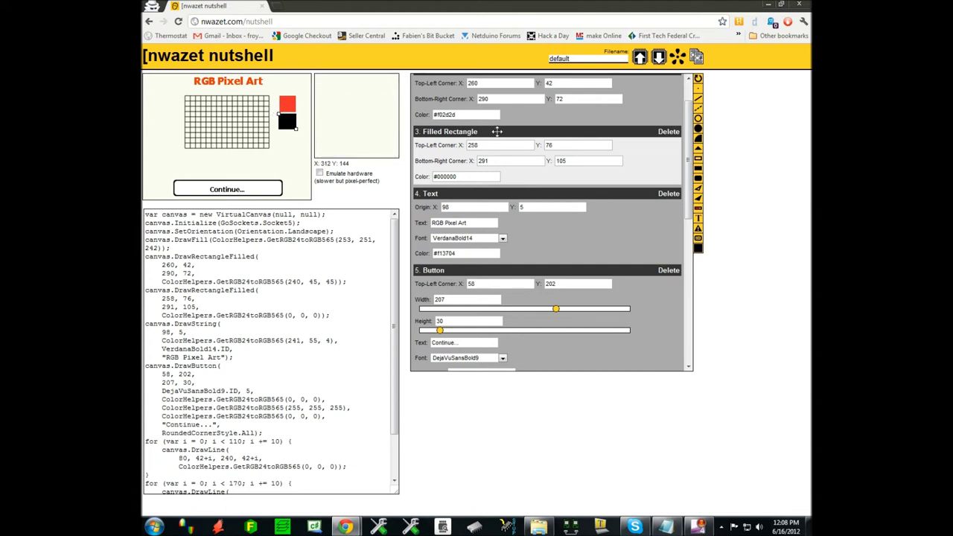
Set the second filled rectangle's top-left corner to X 260, Y 77
click(498, 144)
double_click(499, 144)
text(260)
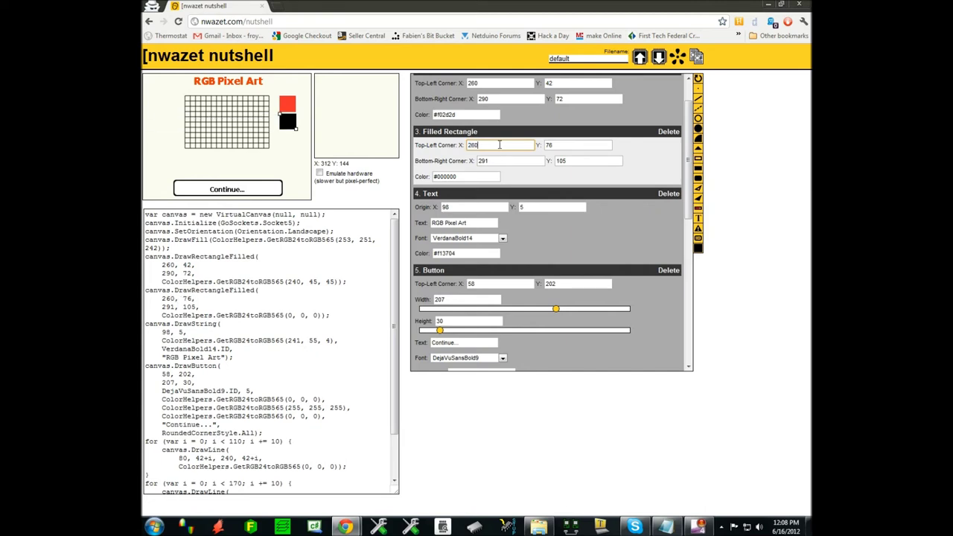
key(Tab)
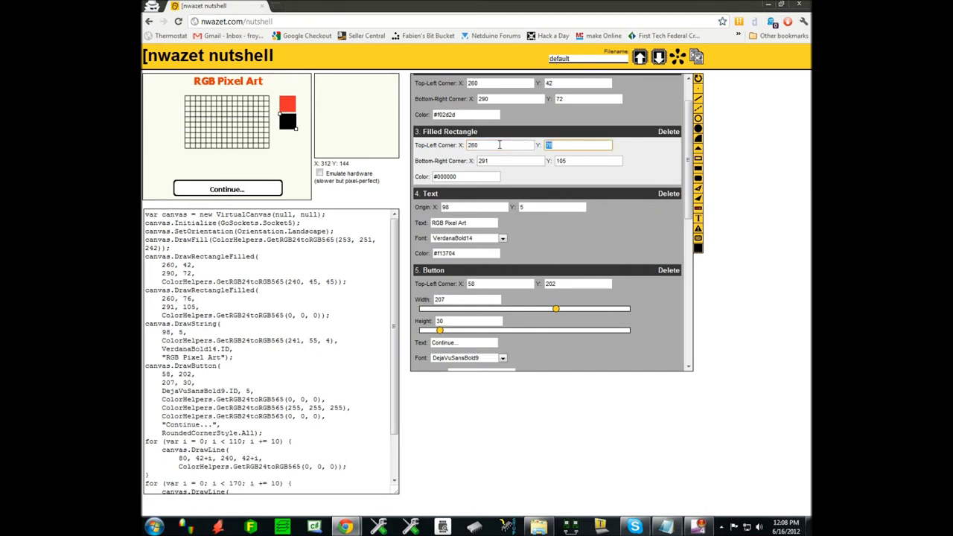
text(77)
Set the second filled rectangle's bottom-right corner to X 290, Y 107
key(Tab)
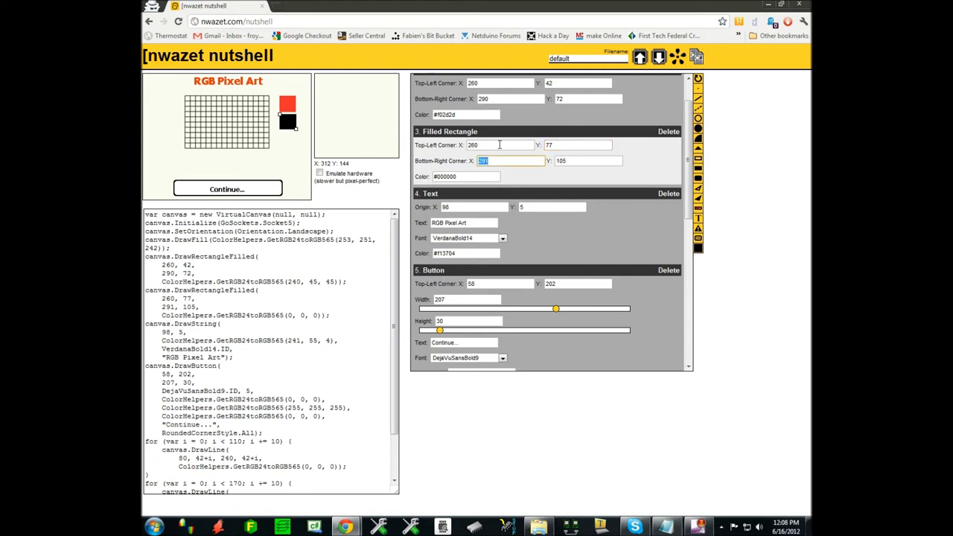
text(290)
key(Tab)
text(107)
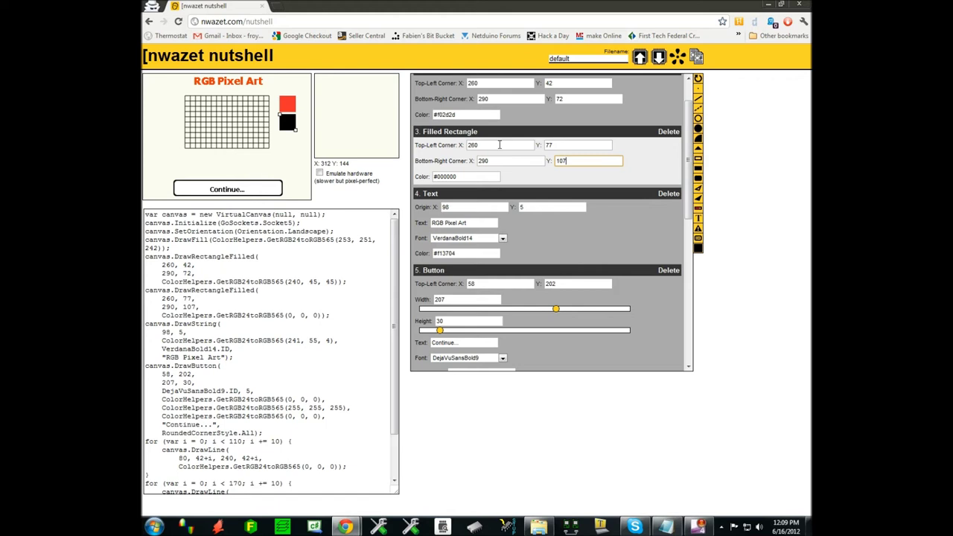
Colour the second filled rectangle green, about #10f41c, using the colour wheel
click(466, 177)
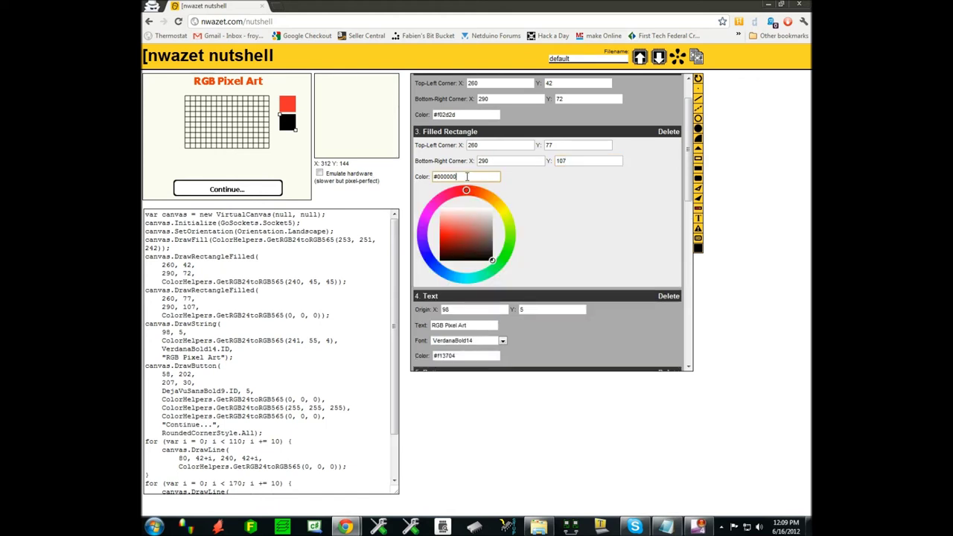
click(503, 258)
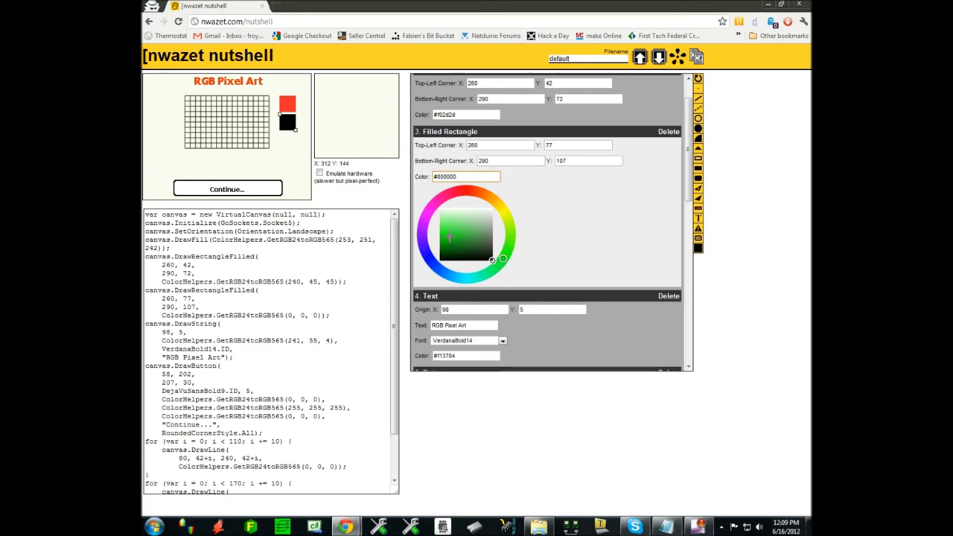
mouse_move(449, 238)
mouse_down()
mouse_move(438, 227)
mouse_move(445, 232)
mouse_up()
Add a third filled rectangle and stretch it below the green square from about (261, 113) to (289, 138)
click(698, 168)
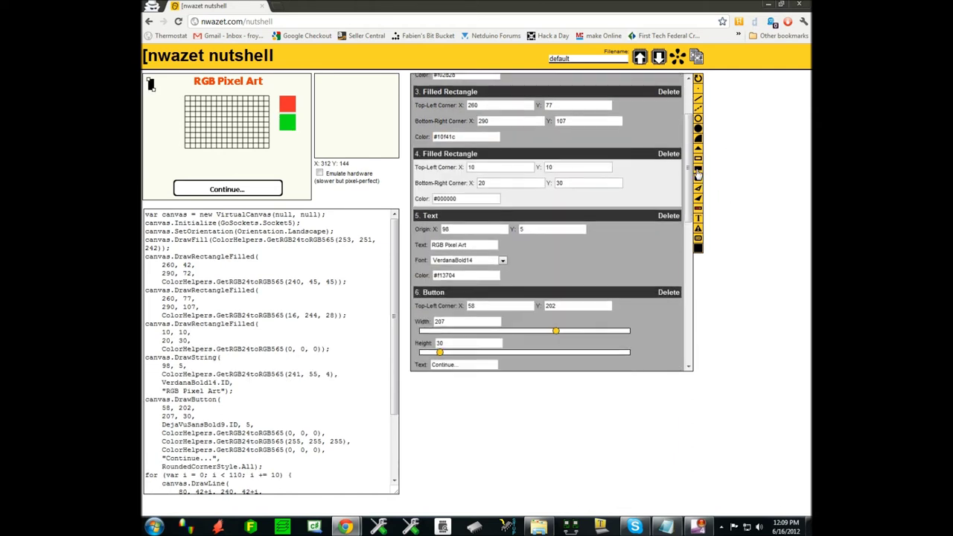
drag(153, 90, 296, 148)
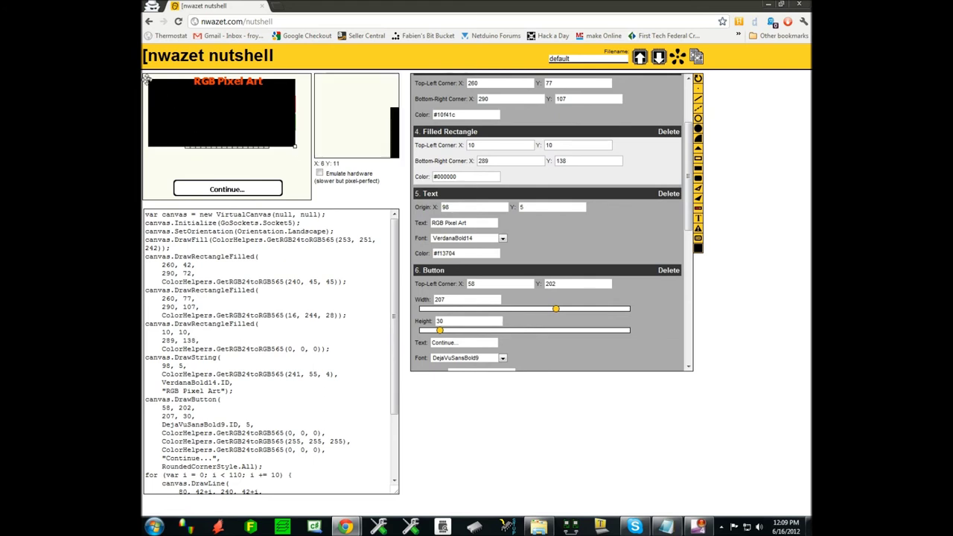
drag(149, 80, 279, 134)
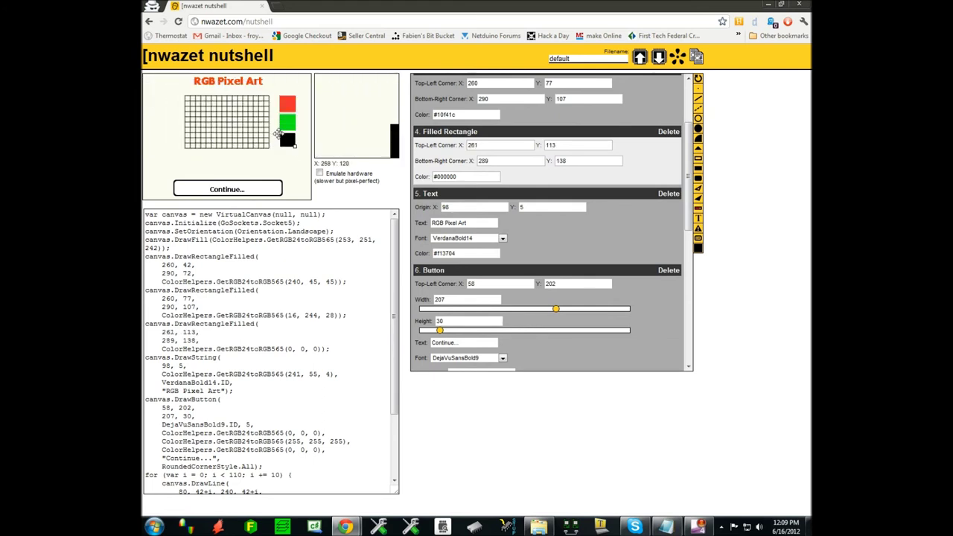
Set the third filled rectangle's top-left corner to X 260, Y 112
click(505, 145)
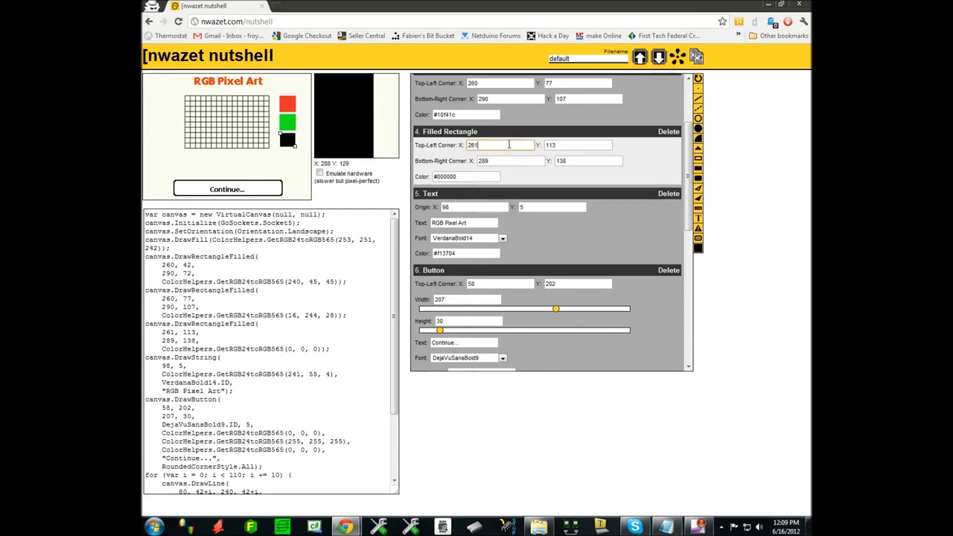
double_click(509, 144)
text(260)
key(Tab)
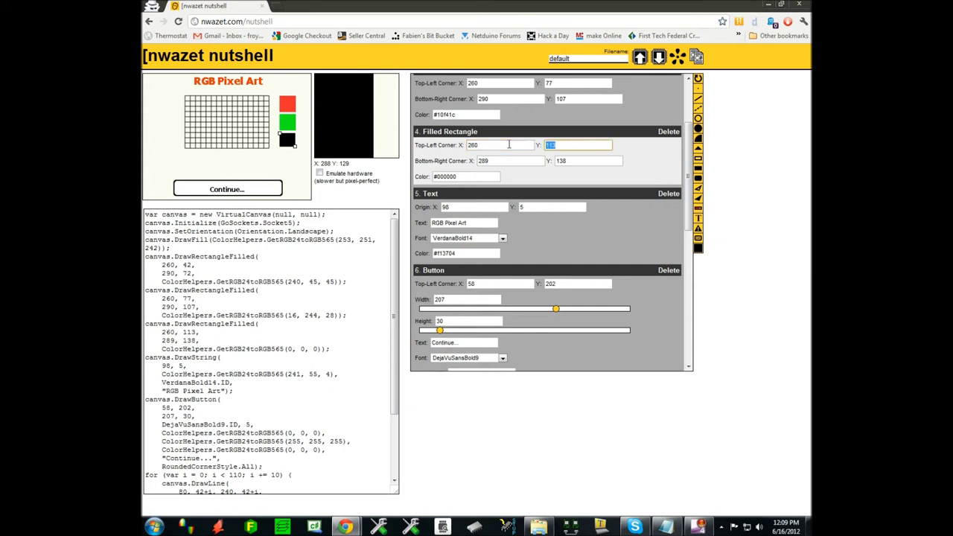
text(113)
key(BackSpace)
text(2)
key(Tab)
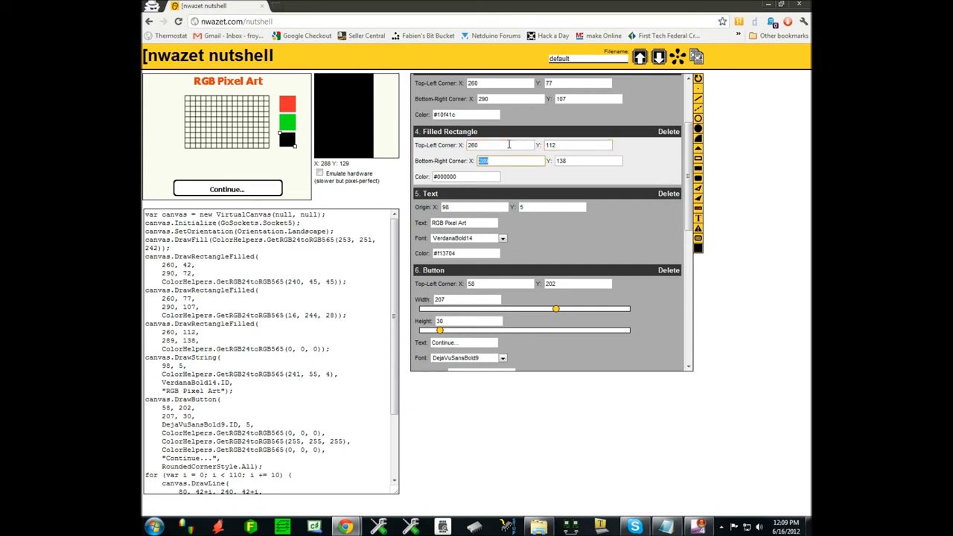
Set the third filled rectangle's bottom-right corner to X 290, Y 142
text(290)
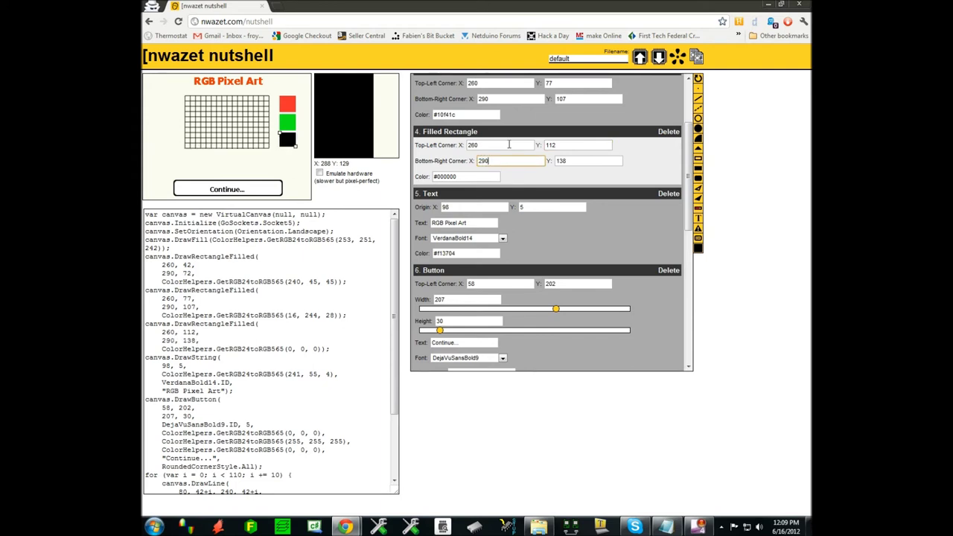
key(Tab)
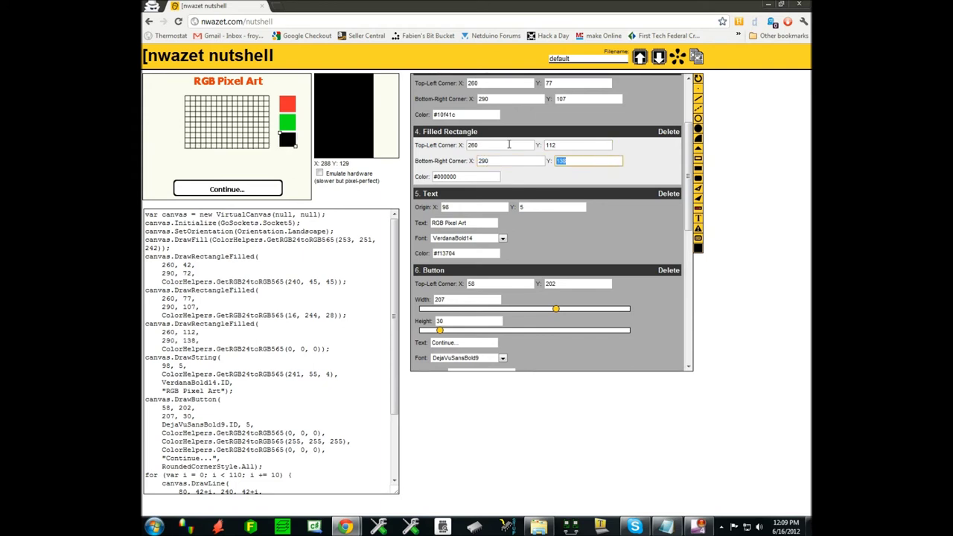
text(142)
Colour the third filled rectangle blue, about #2f7bf4, using the colour wheel
click(462, 177)
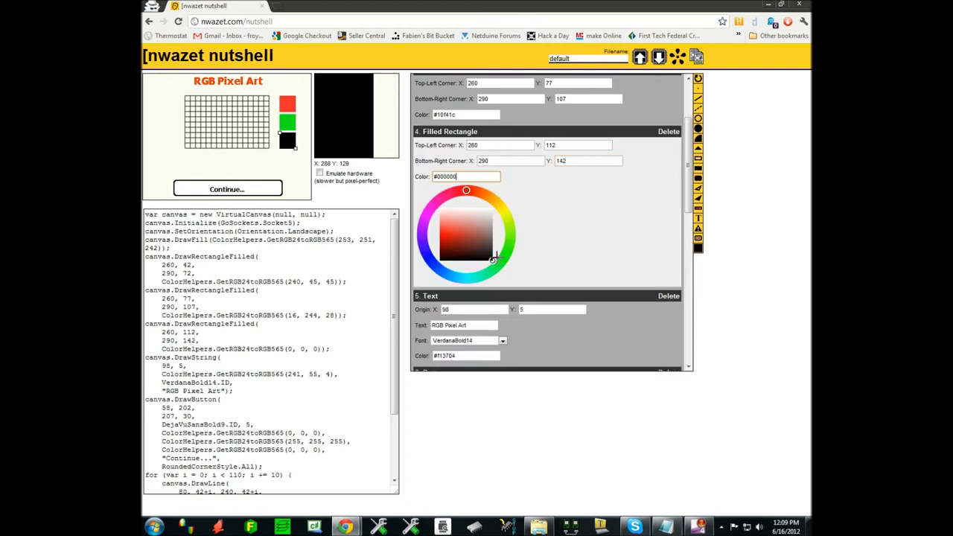
click(457, 277)
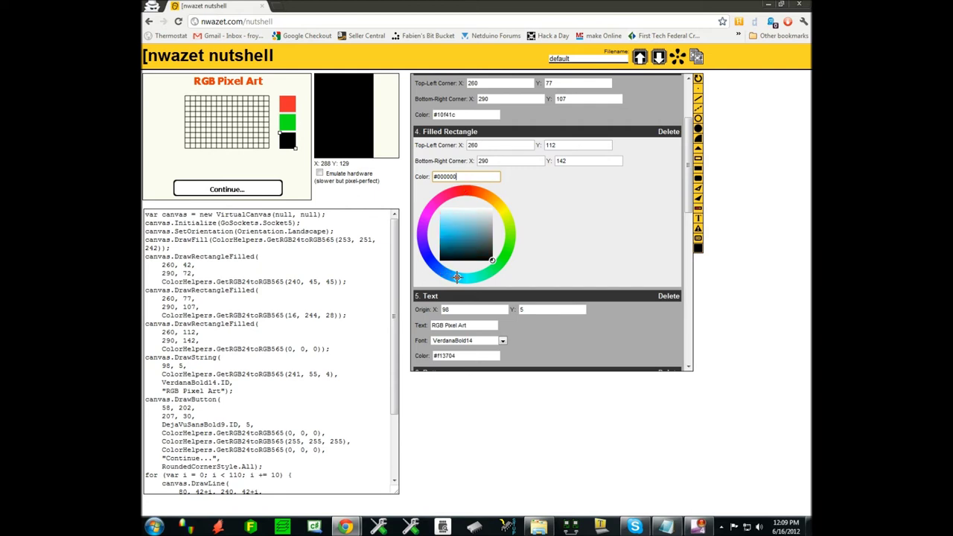
click(444, 230)
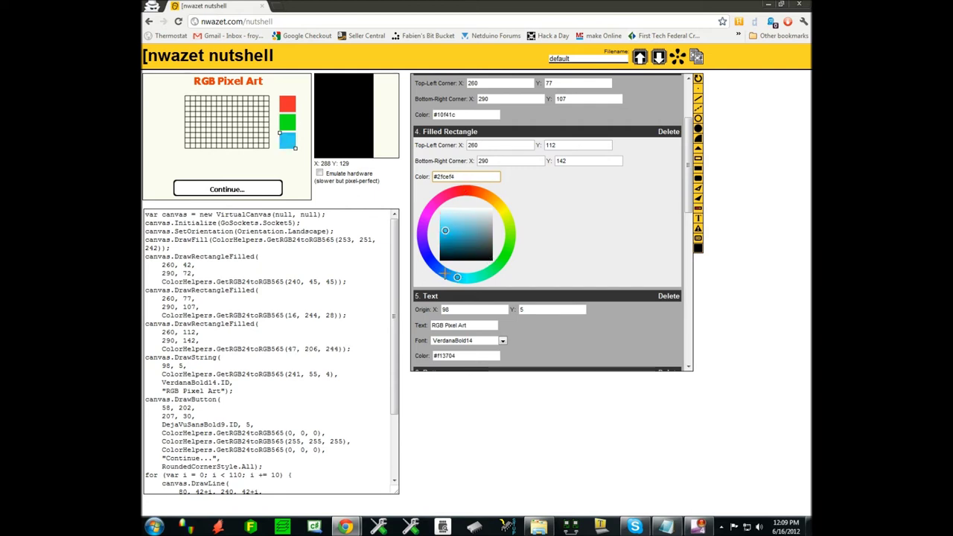
drag(444, 274, 437, 271)
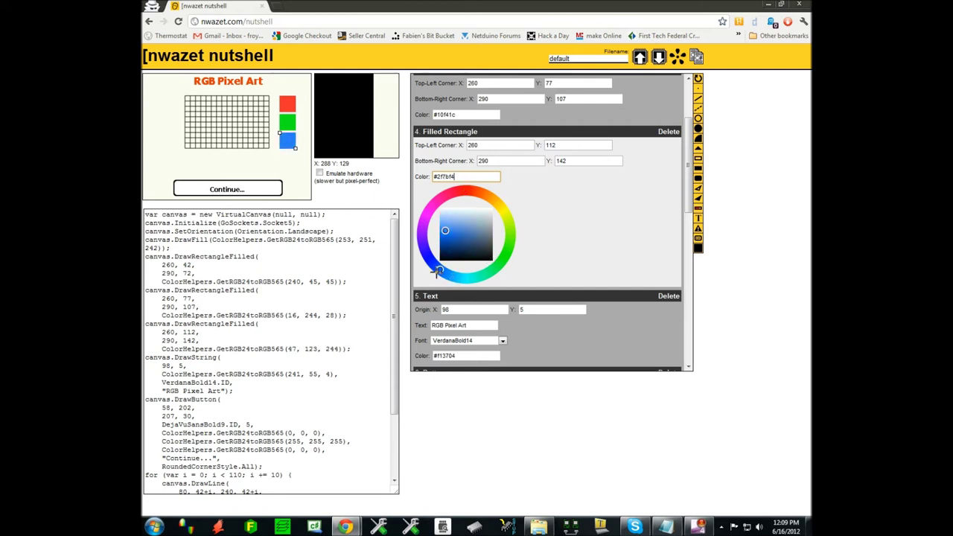
Add a button centred between the grid and the "Continue..." button, at about X 138, Y 169, and label it "Reset"
click(697, 240)
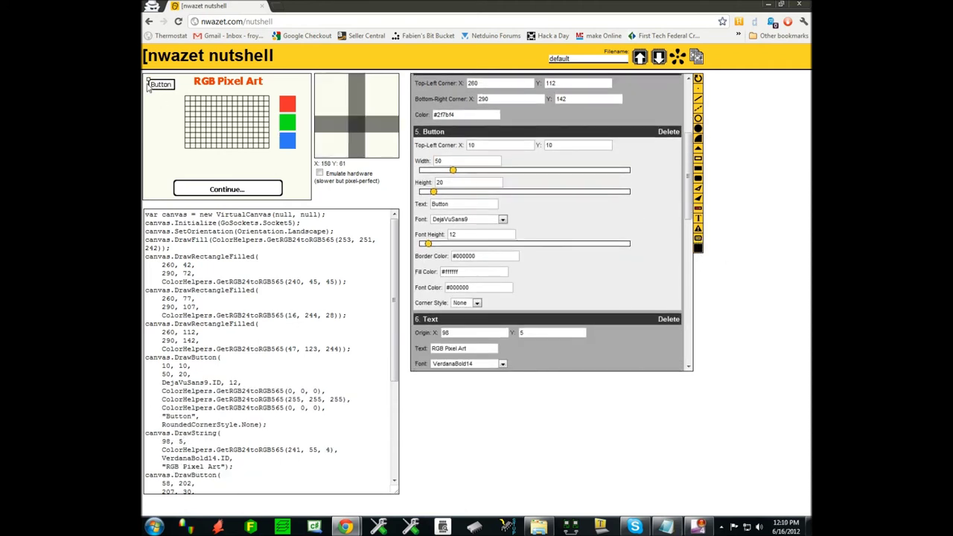
drag(148, 86, 214, 166)
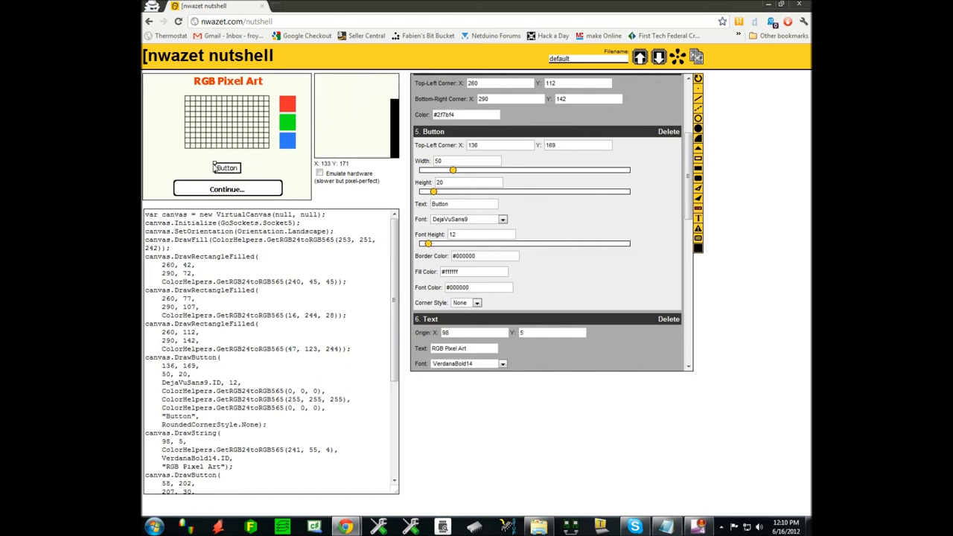
drag(213, 166, 215, 165)
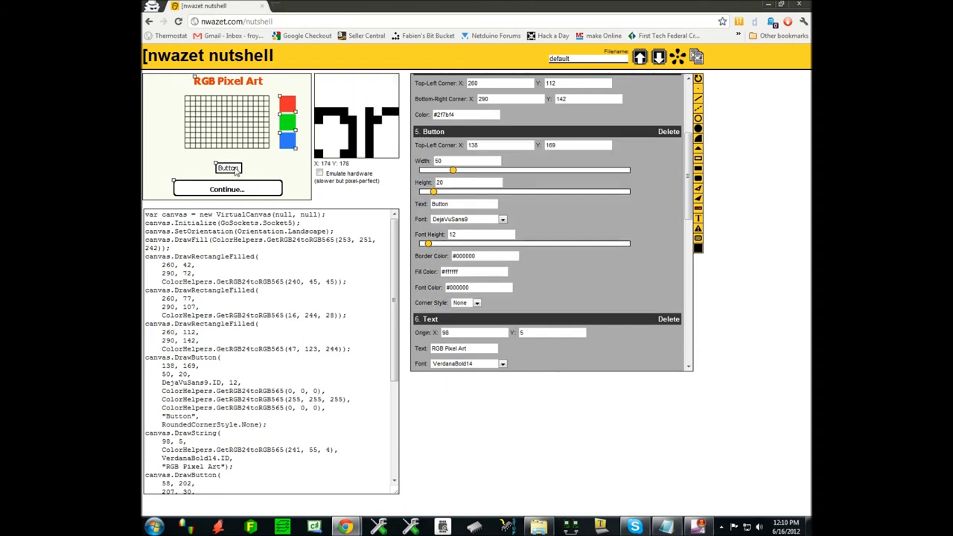
double_click(484, 204)
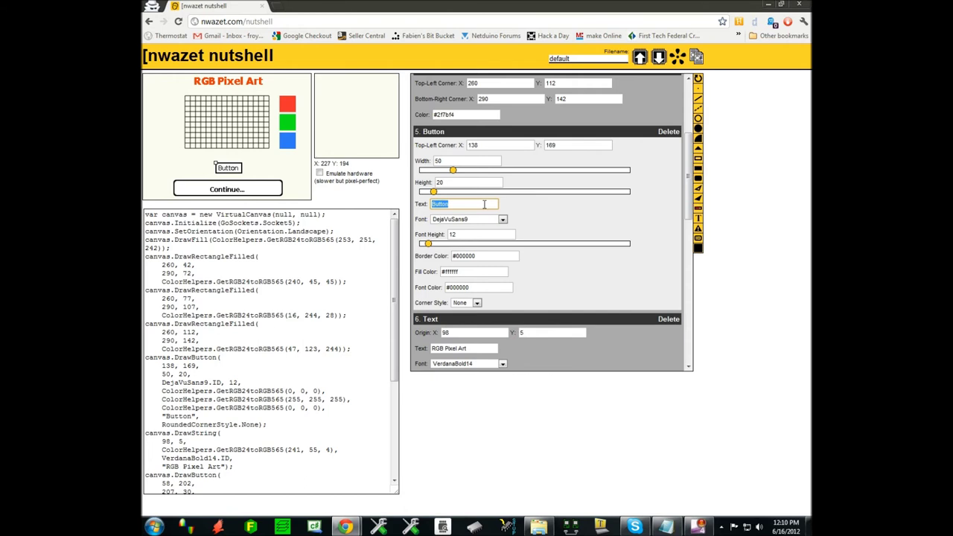
text(Rest)
text(et)
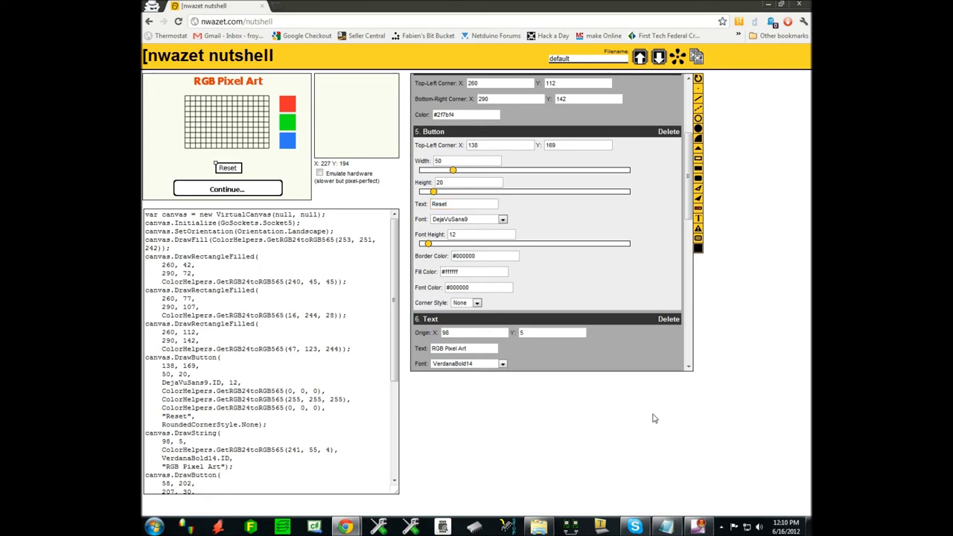
Set the design's filename to RGBPixelArt and save the design
click(590, 58)
double_click(590, 58)
text(RGBPixelArt)
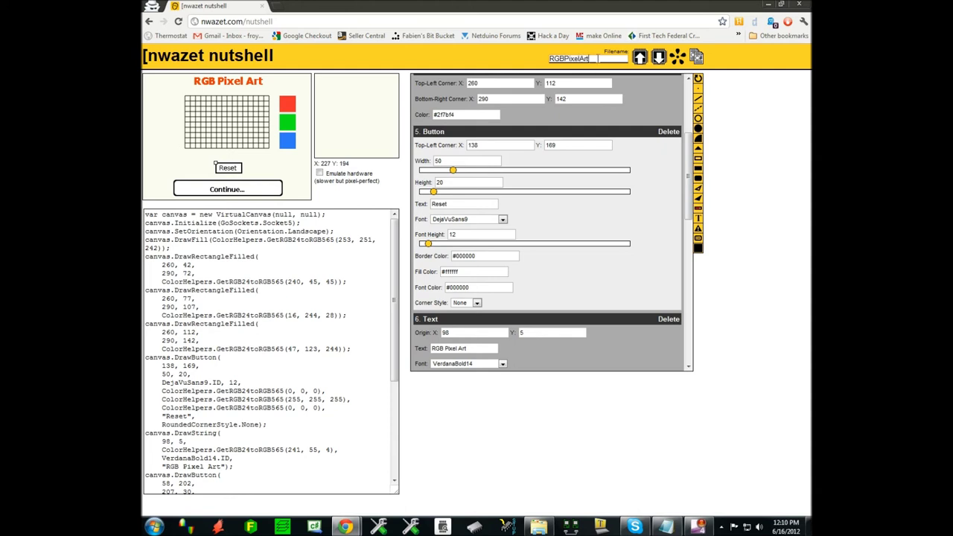
click(640, 58)
Copy all of the generated C# code to the clipboard
mouse_move(396, 294)
mouse_down()
mouse_move(397, 377)
mouse_move(395, 310)
mouse_up()
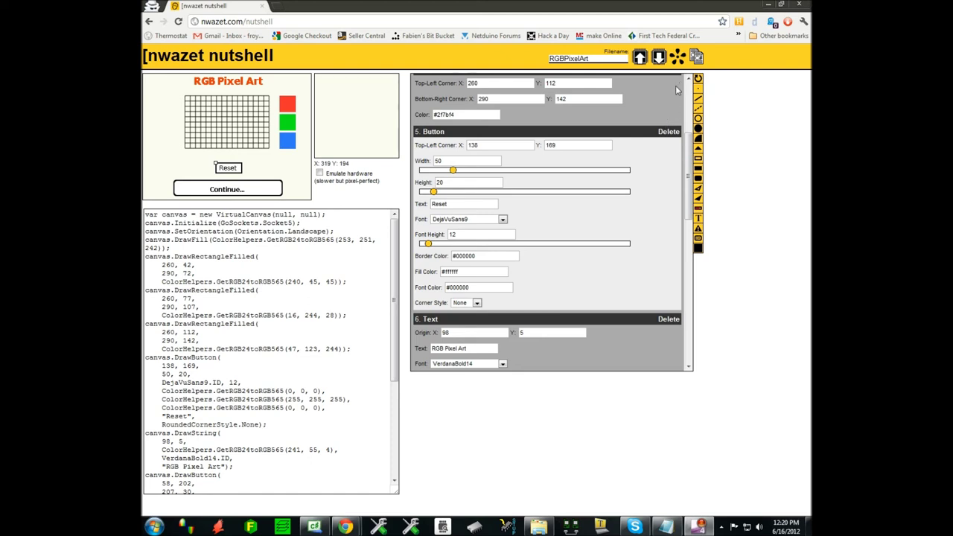
drag(147, 214, 283, 369)
right_click(289, 345)
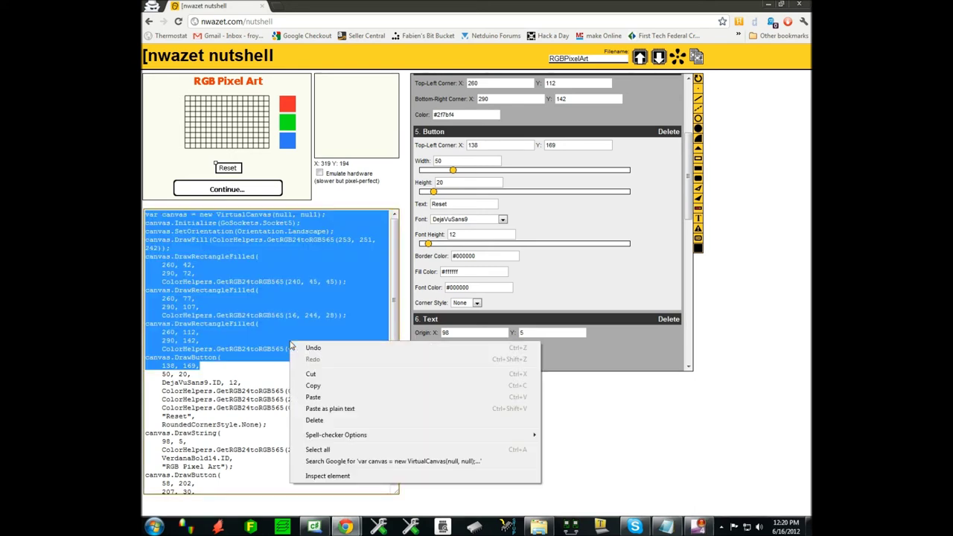
click(317, 448)
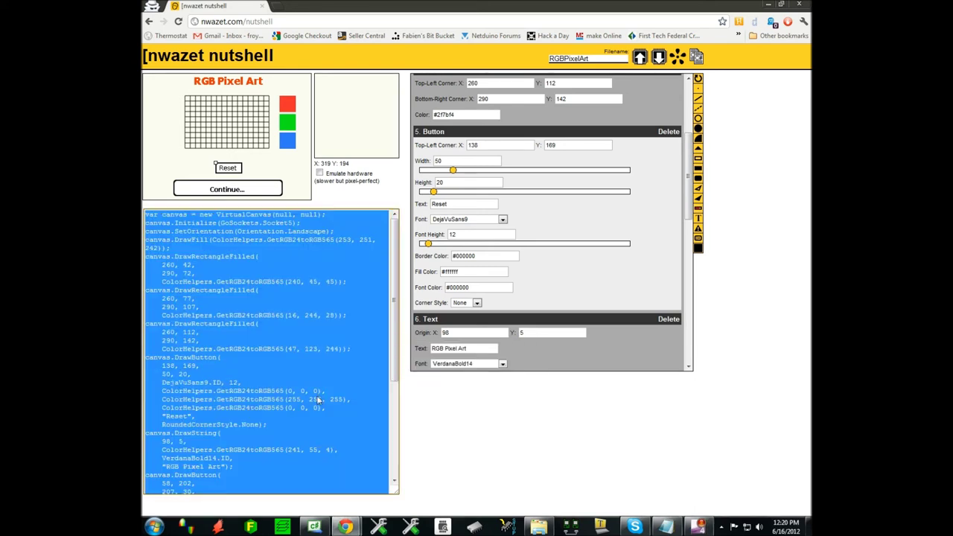
right_click(317, 253)
click(363, 297)
click(702, 64)
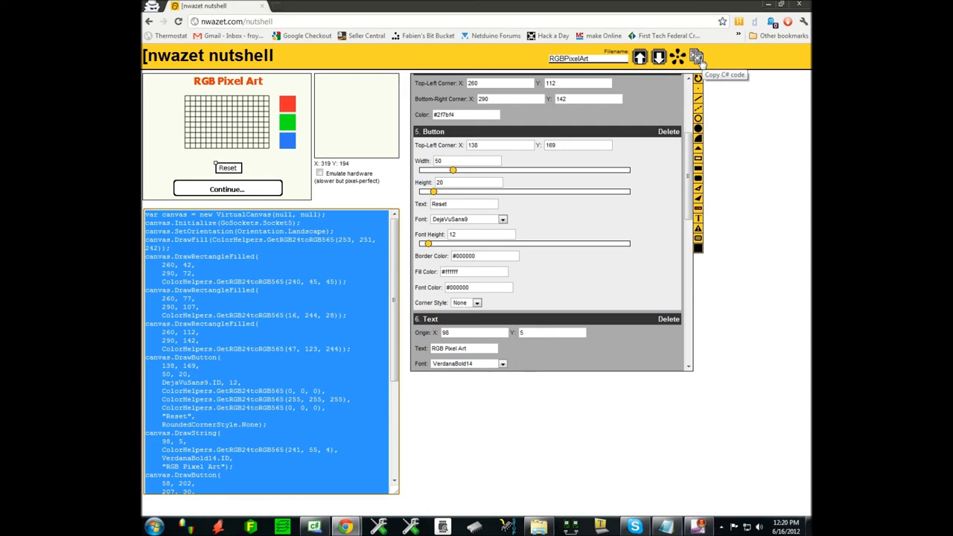
click(700, 62)
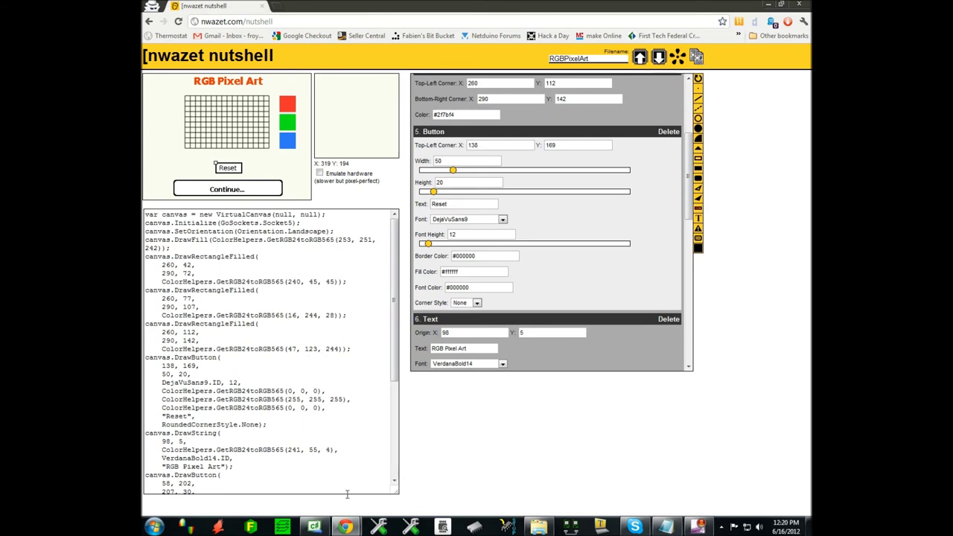
Switch to the NwazetNutshellTest project in Visual C# 2010 Express and examine the Nwazet.Go.Imaging and Nwazet.Go.Fonts using lines
click(315, 527)
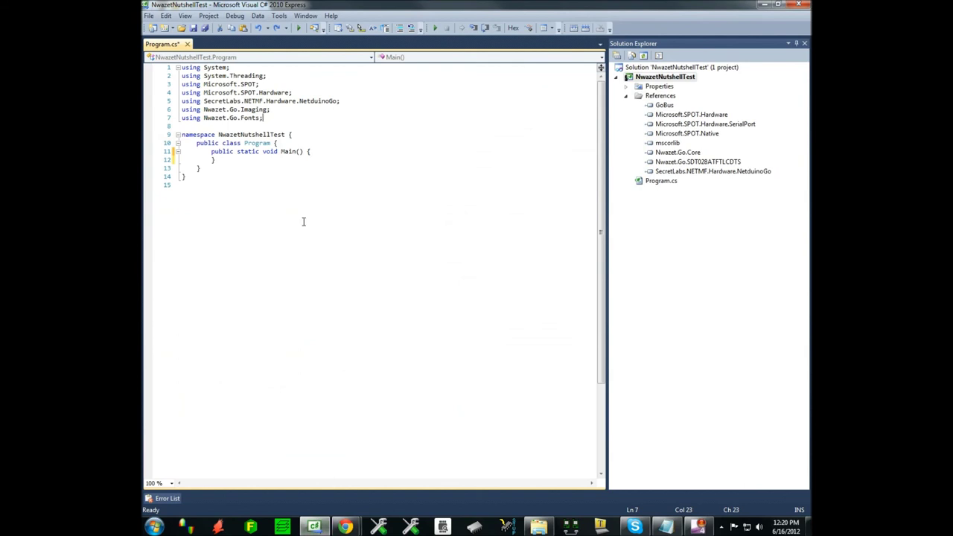
key(Up)
key(Home)
key(shift+End)
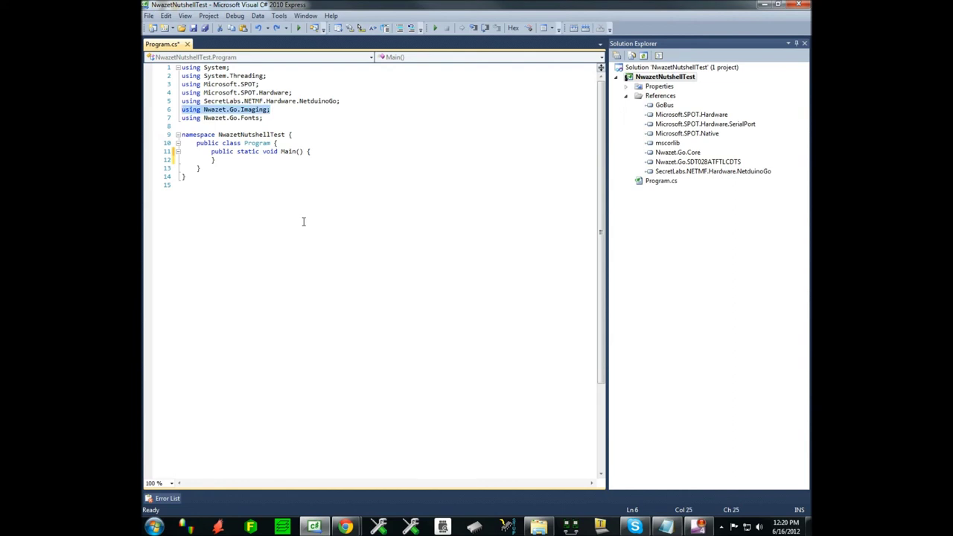
key(Home)
key(shift+End)
key(shift+Down)
key(Home)
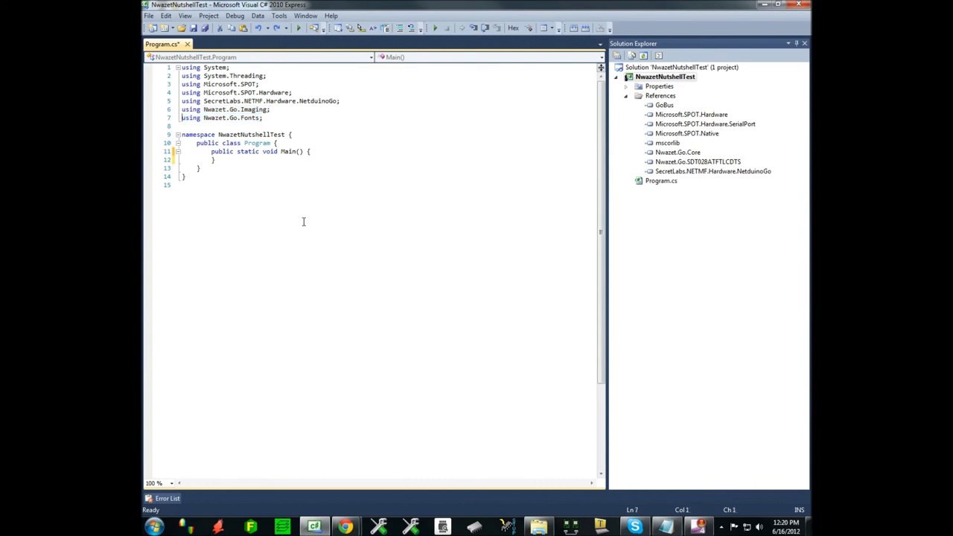
key(shift+End)
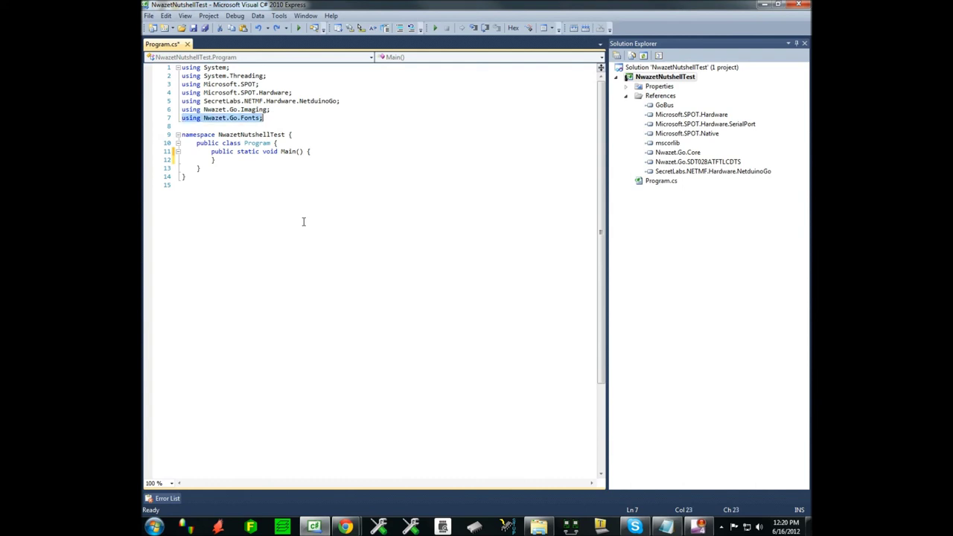
key(End)
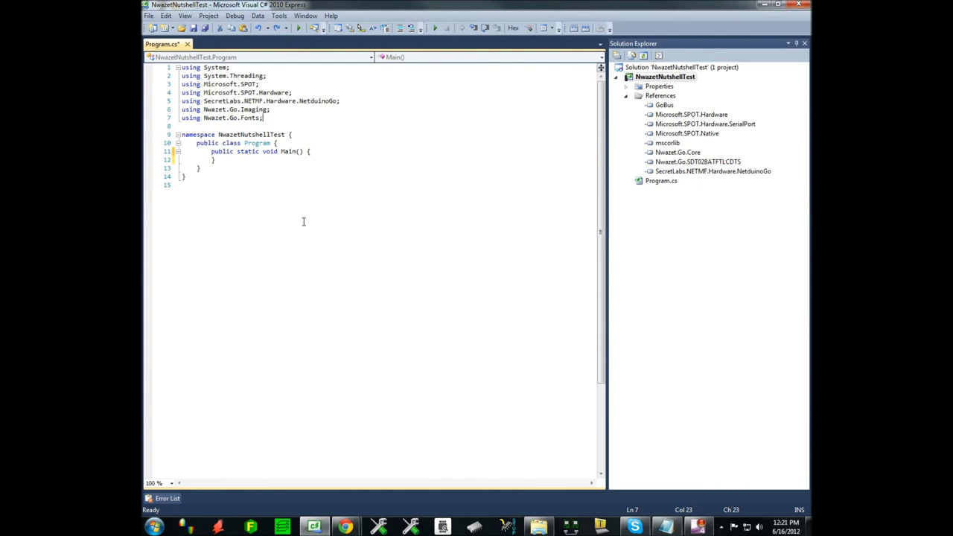
Examine the project's Nwazet.Go.Core and Nwazet.Go.SDT028ATFTLCDTS references against the Nwazet using lines in Program.cs
click(663, 97)
click(670, 153)
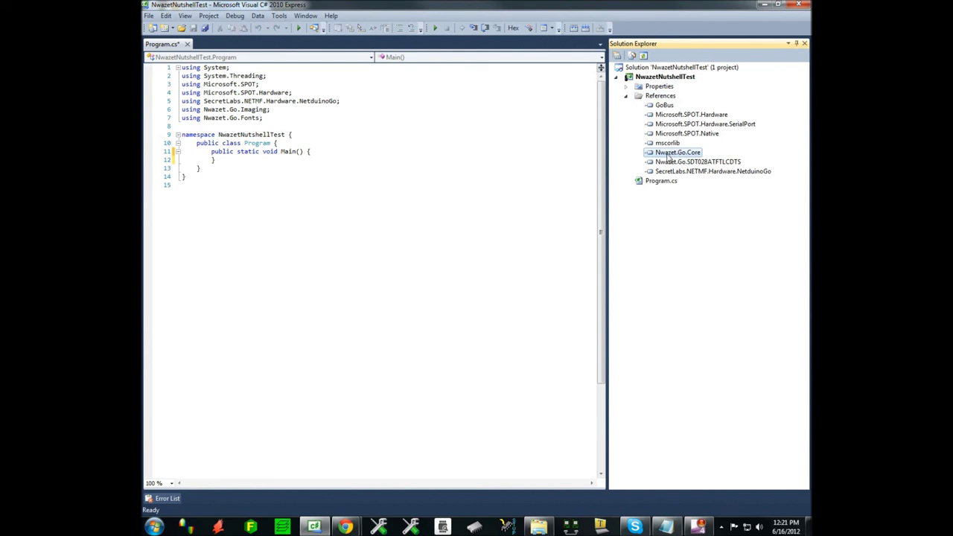
click(664, 164)
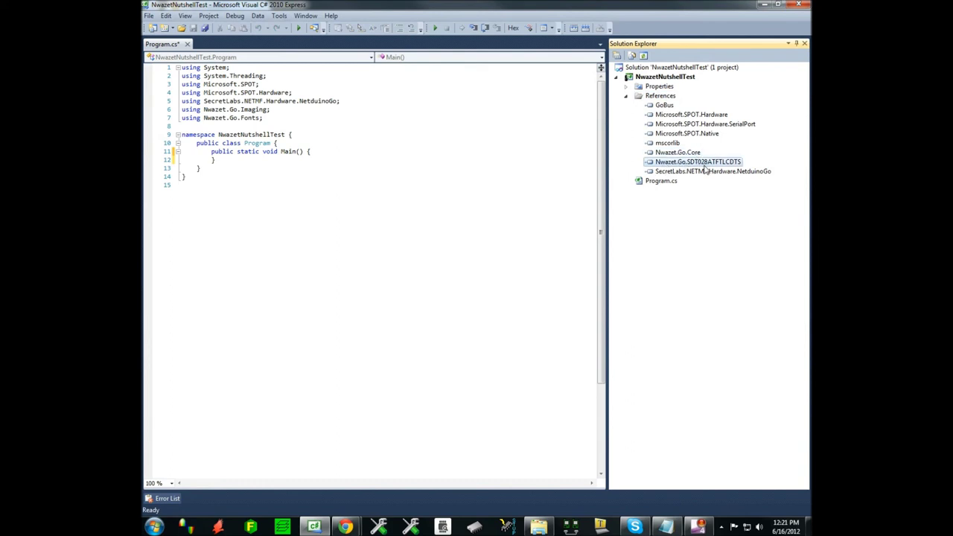
click(304, 116)
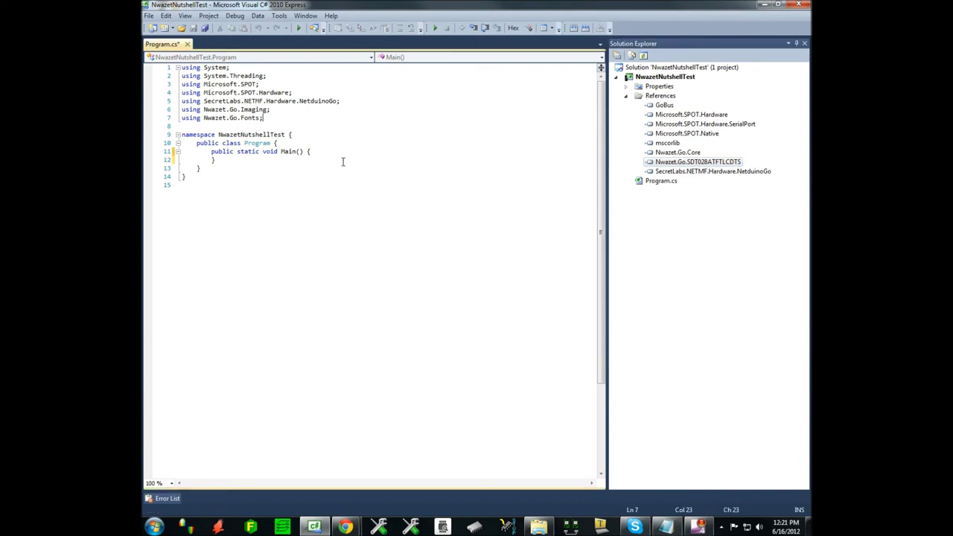
key(shift+Home)
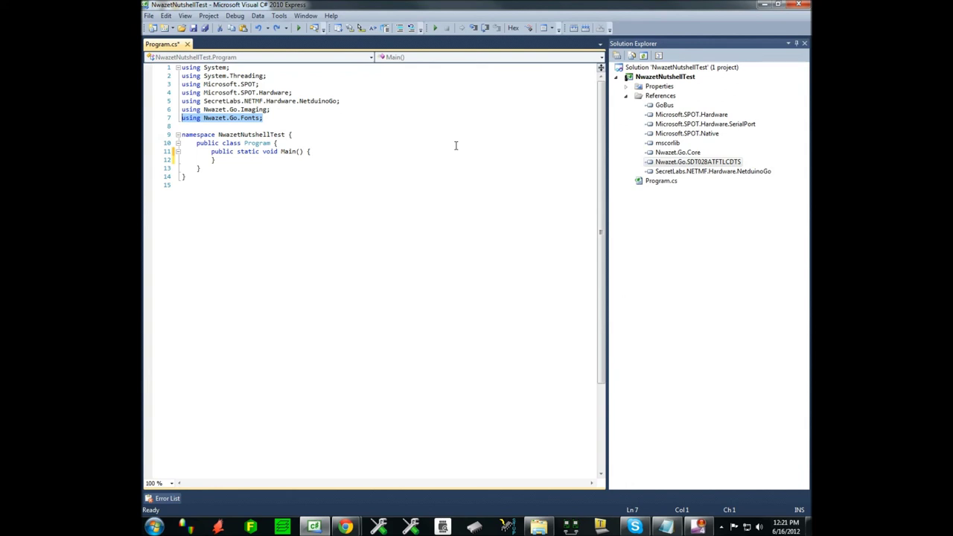
key(Up)
key(shift+End)
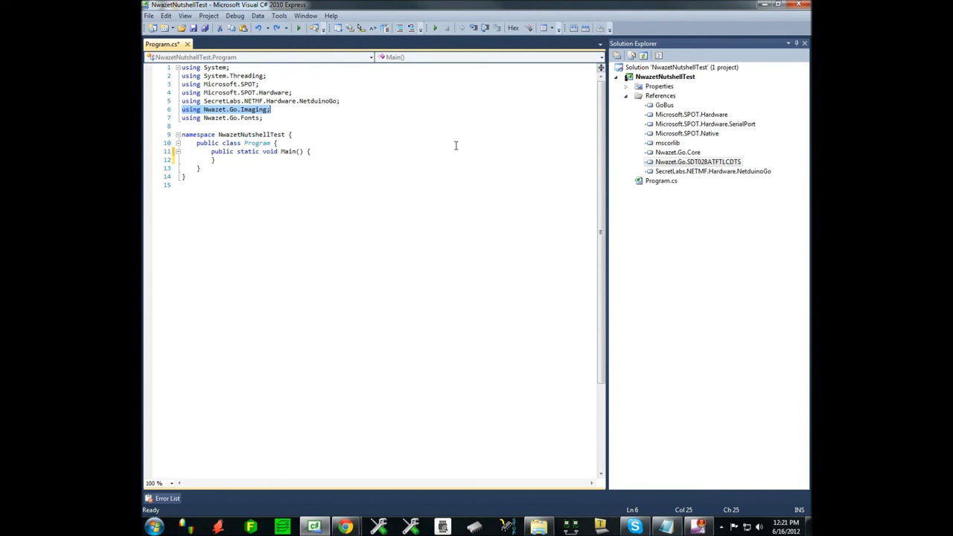
Paste the copied canvas code into the empty body of the Main method in Program.cs
key(Home)
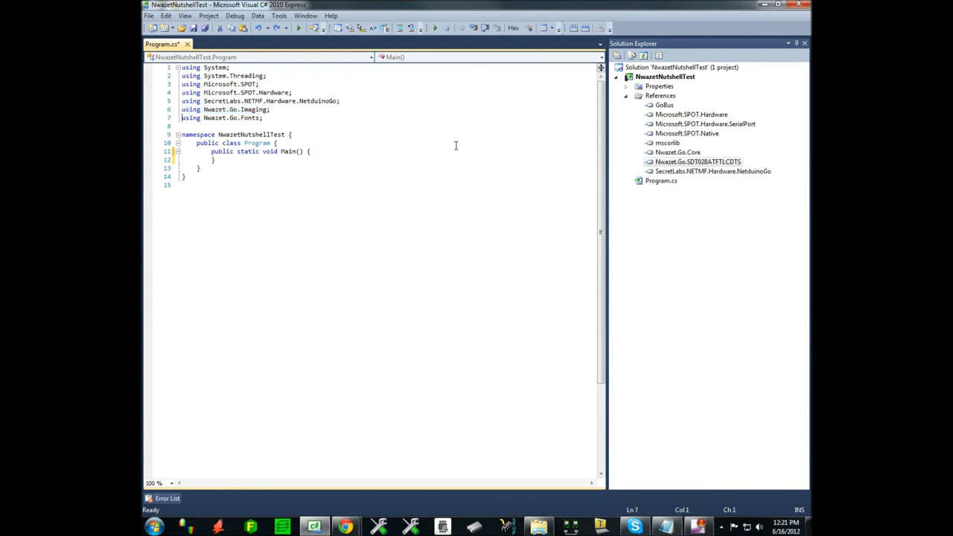
key(Down)
key(Down)
key(Down)
key(Down)
key(Down)
key(ctrl+v)
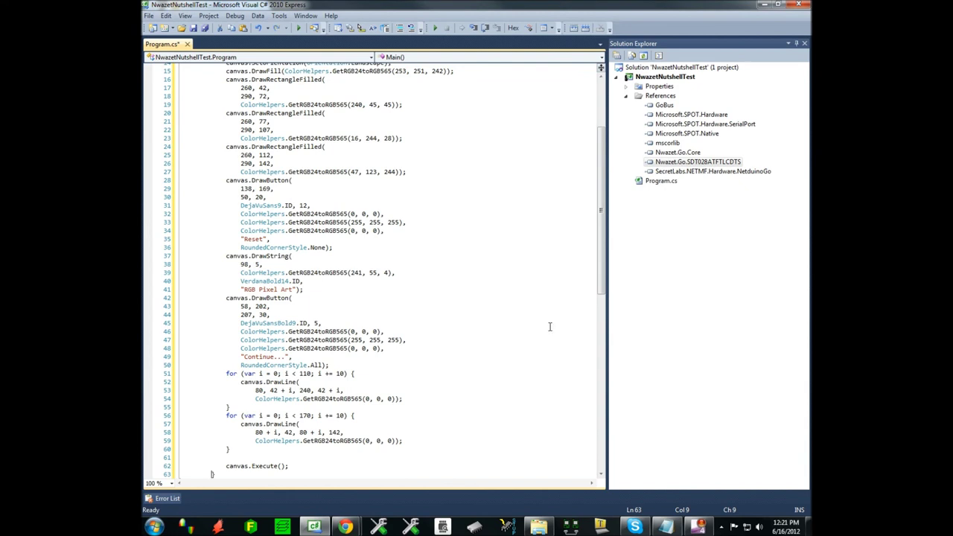
Examine the canvas.Initialize line at the start of Main and the GoSockets socket it passes
scroll(549, 325, up, 5)
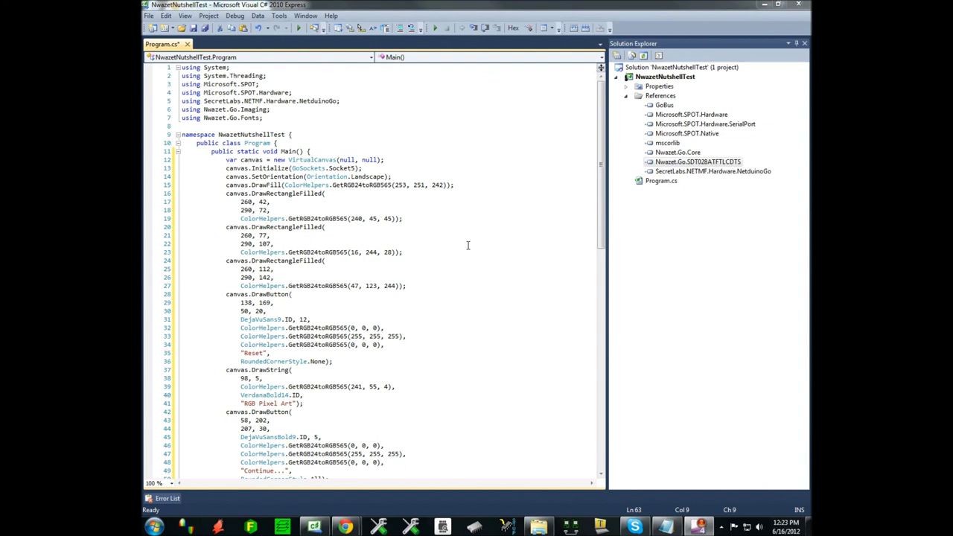
click(399, 177)
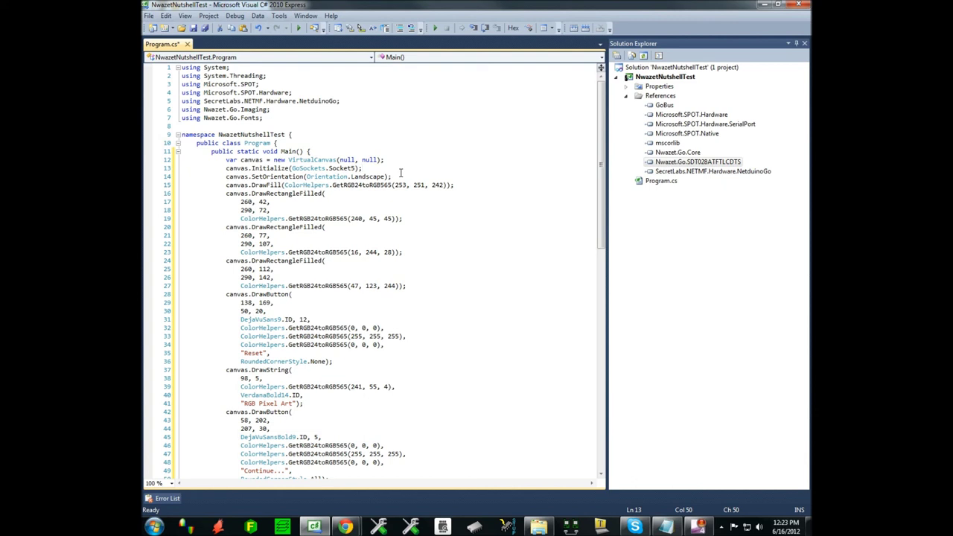
key(shift+Home)
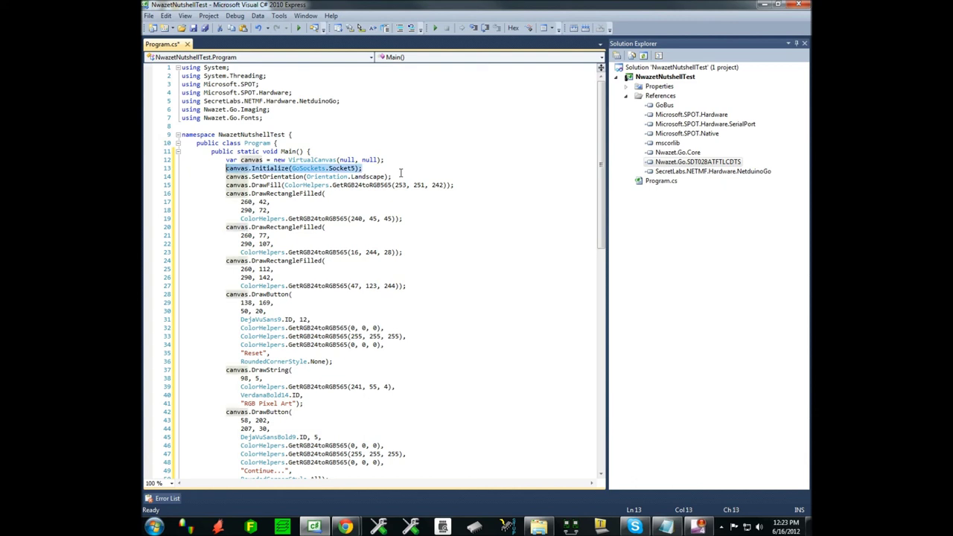
key(End)
key(Left)
key(Left)
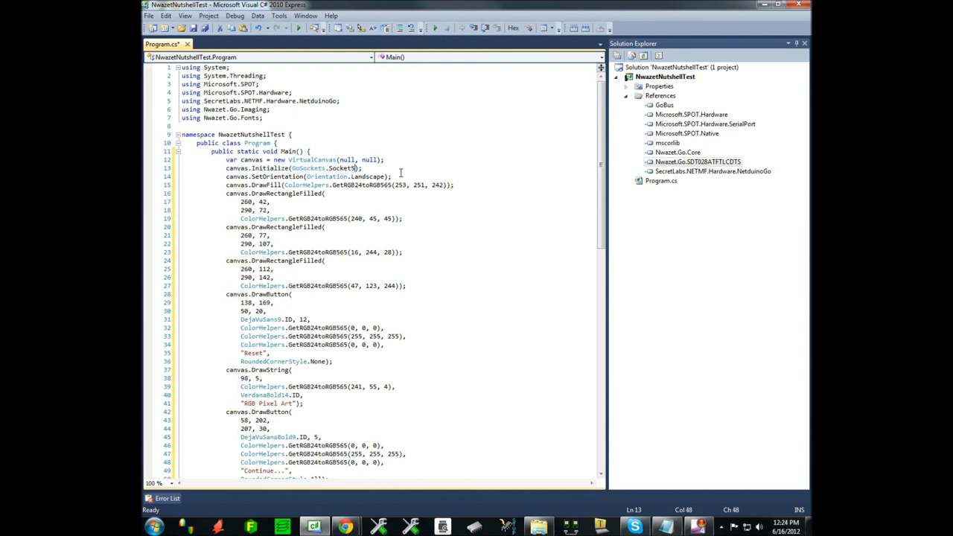
key(ctrl+shift+Left)
key(Right)
key(Left)
key(End)
Deploy the NwazetNutshellTest project to the connected device
right_click(658, 78)
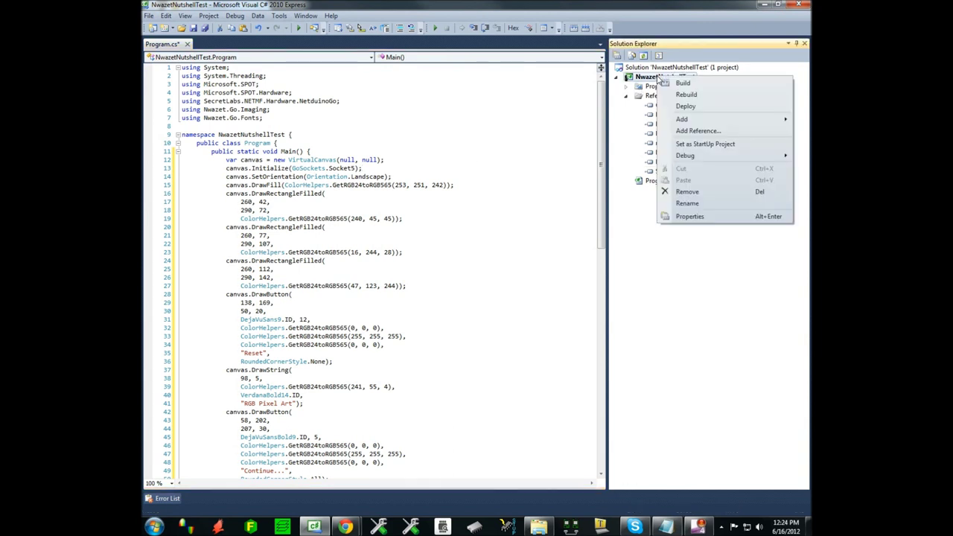
click(685, 106)
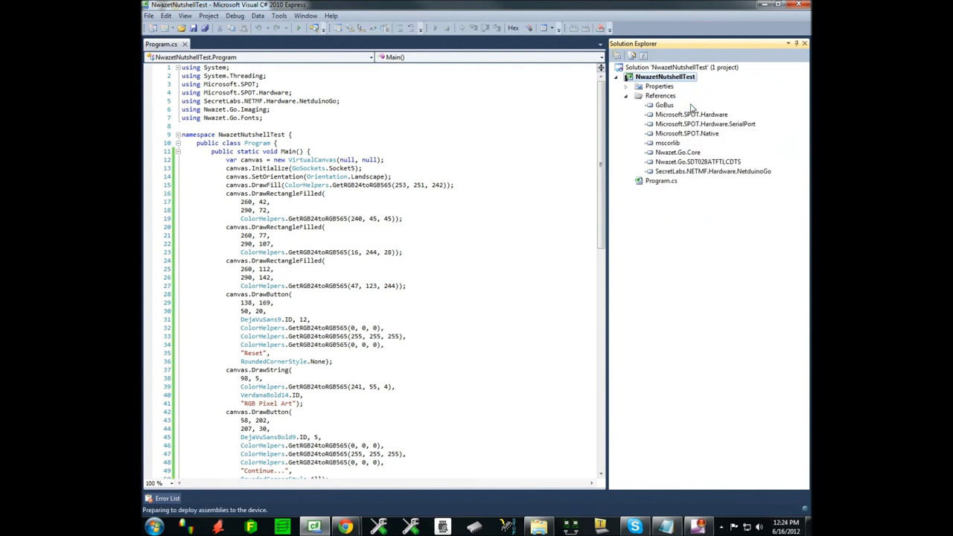